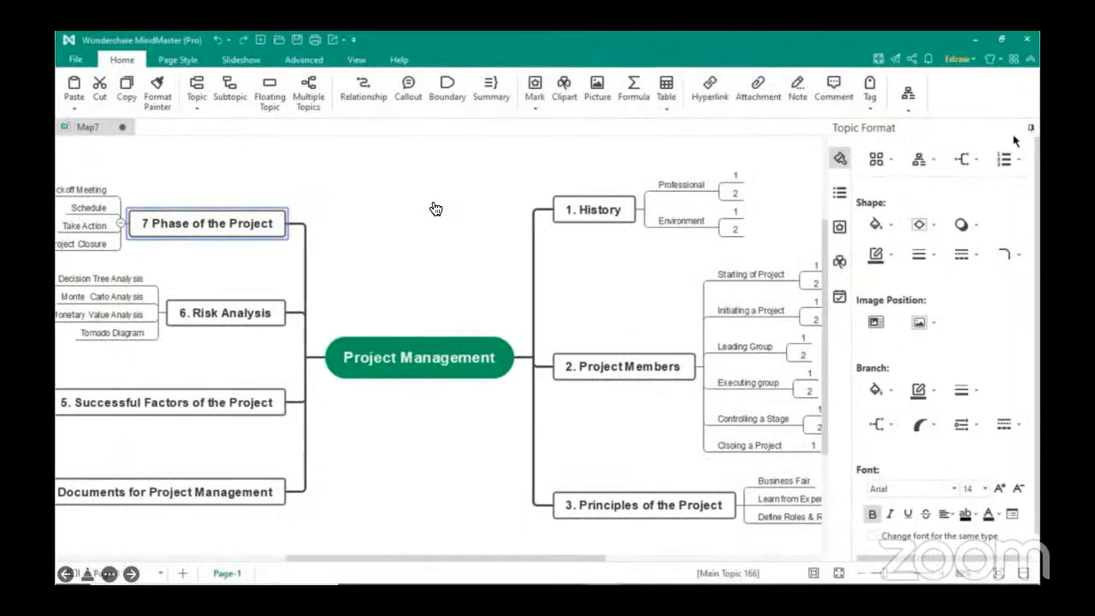
Step: Apply the theme with an orange central topic and dark main topics to the map, covering custom formatting, and collapse the format panel
{"action": "left_click", "coordinate": [877, 161]}
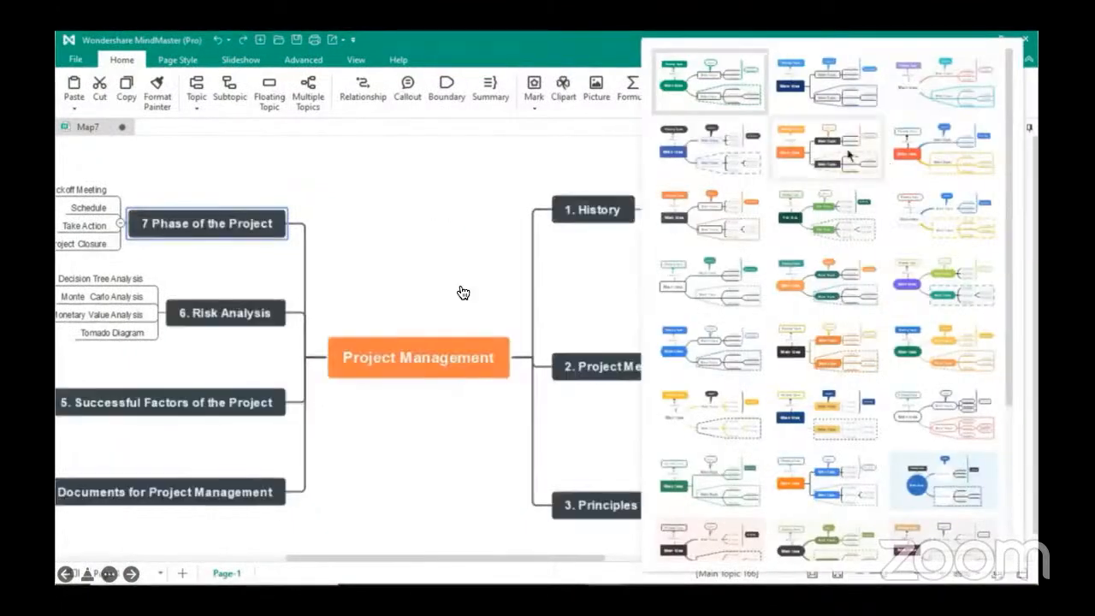
{"action": "left_click", "coordinate": [849, 154]}
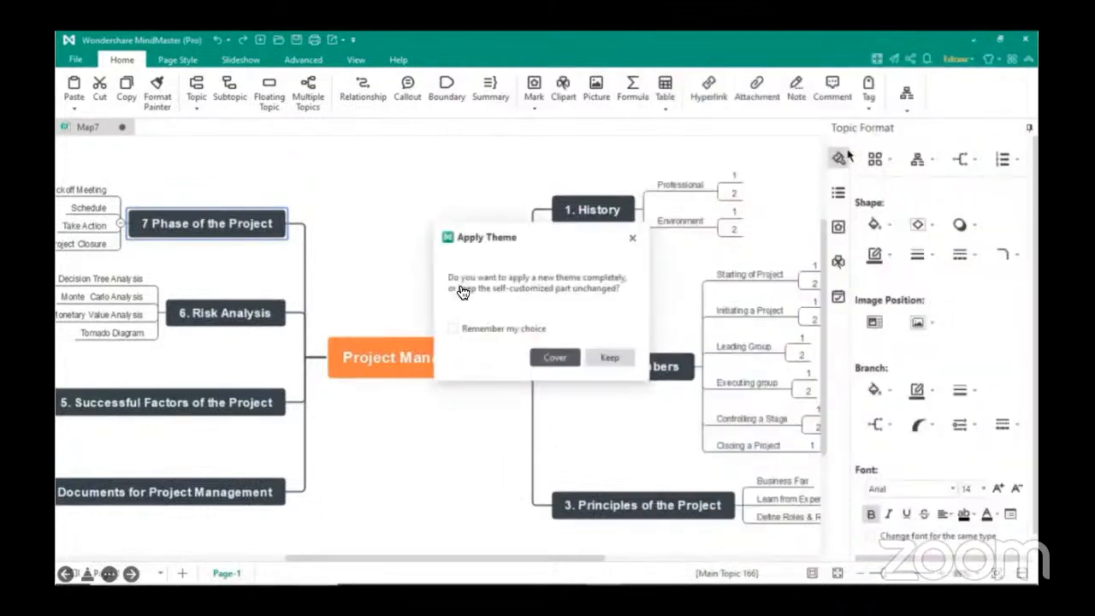
{"action": "left_click", "coordinate": [553, 361]}
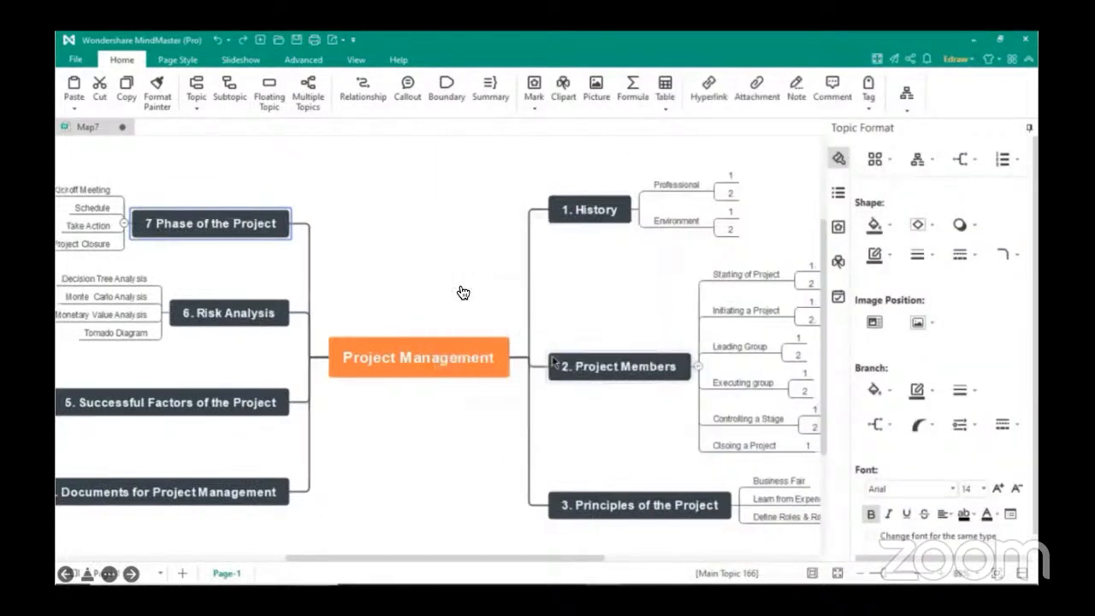
{"action": "left_click", "coordinate": [1030, 129]}
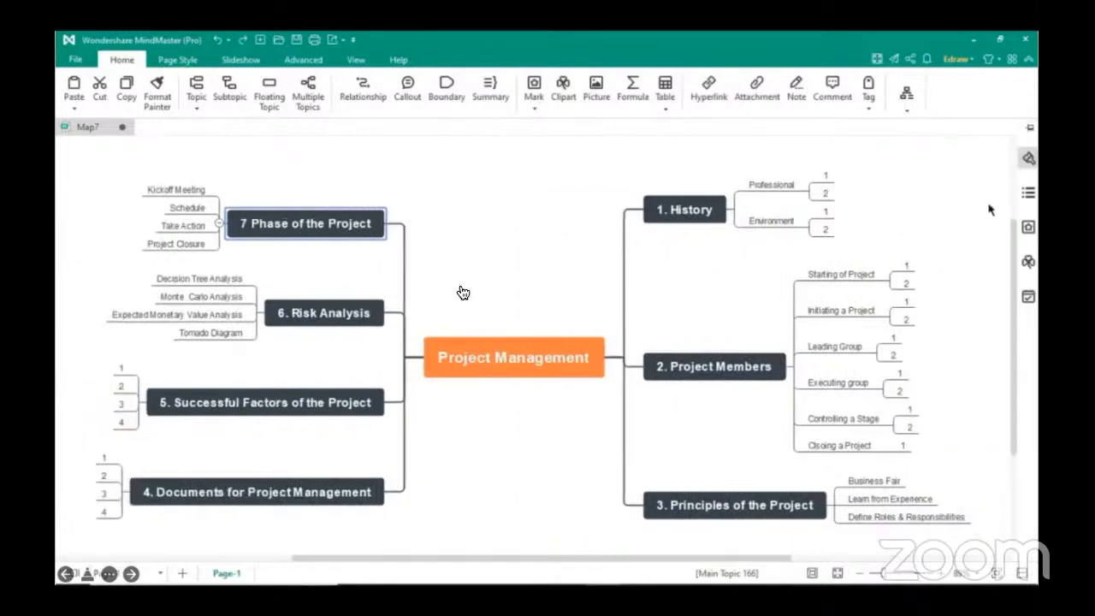
Step: Draw a relationship line from the Project Management topic to a new floating topic above it, and delete that floating topic
{"action": "left_click", "coordinate": [539, 351]}
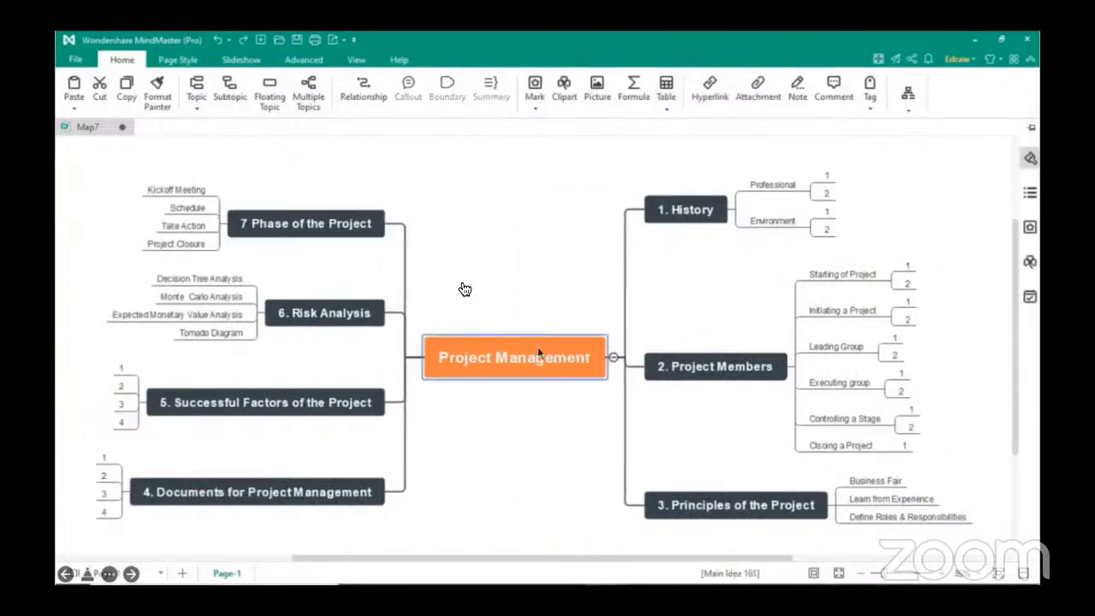
{"action": "left_click", "coordinate": [371, 97]}
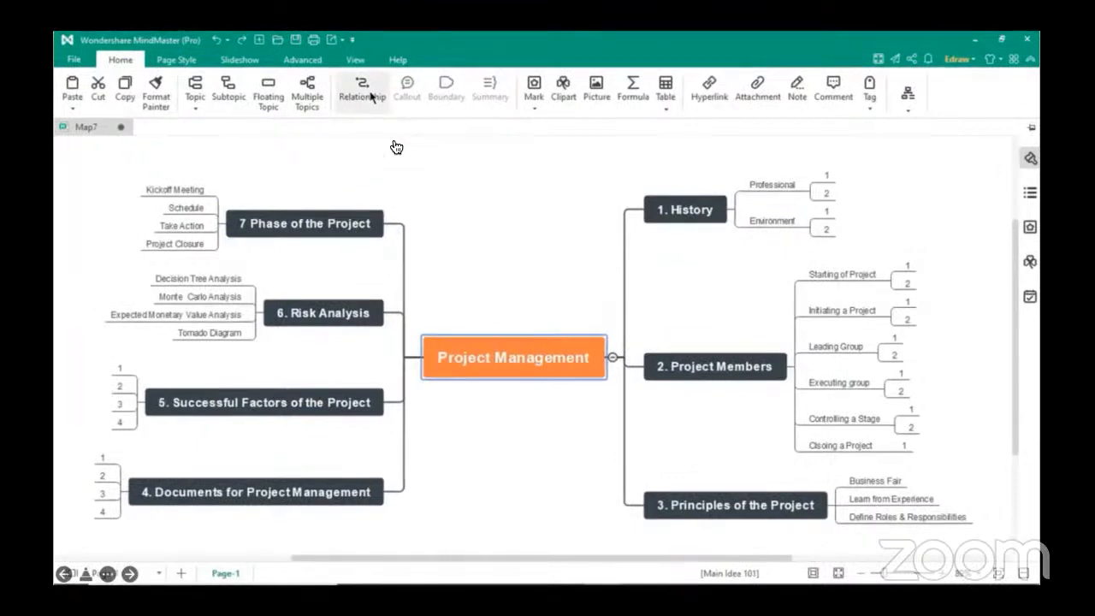
{"action": "left_click", "coordinate": [497, 202]}
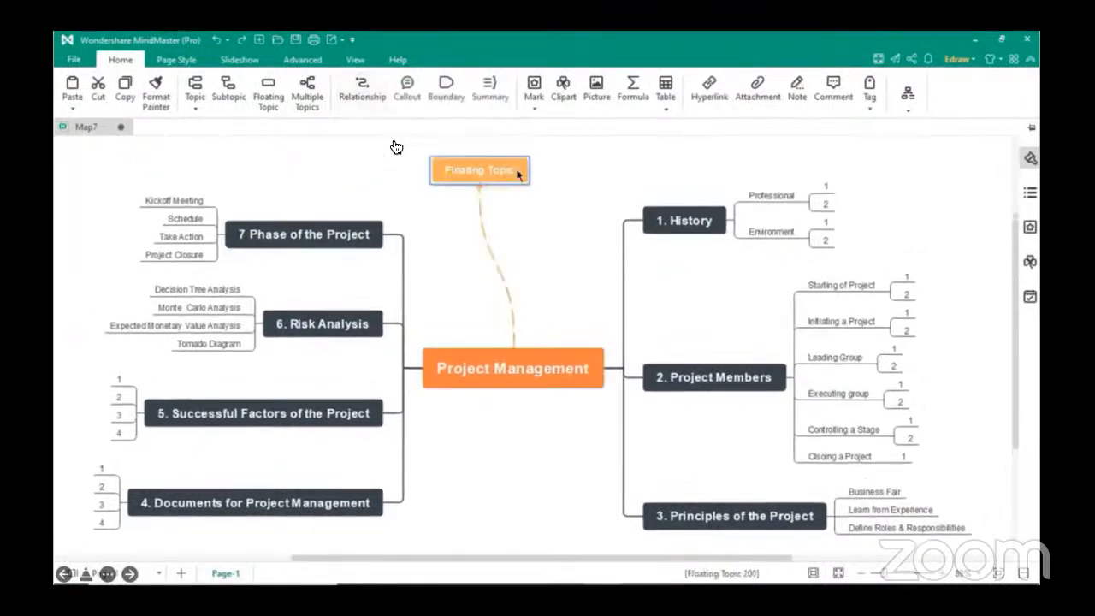
{"action": "key", "text": "Delete"}
Step: Add a callout reading "Text" to the 1. History topic and delete it again
{"action": "left_click", "coordinate": [674, 216]}
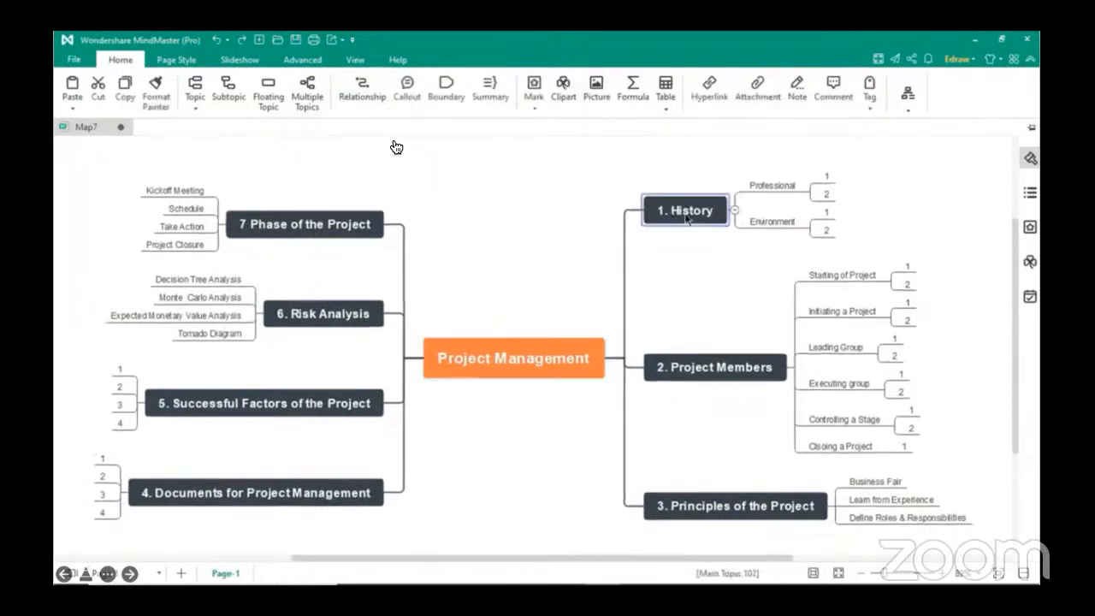
{"action": "left_click", "coordinate": [408, 85]}
{"action": "type", "text": "Thi"}
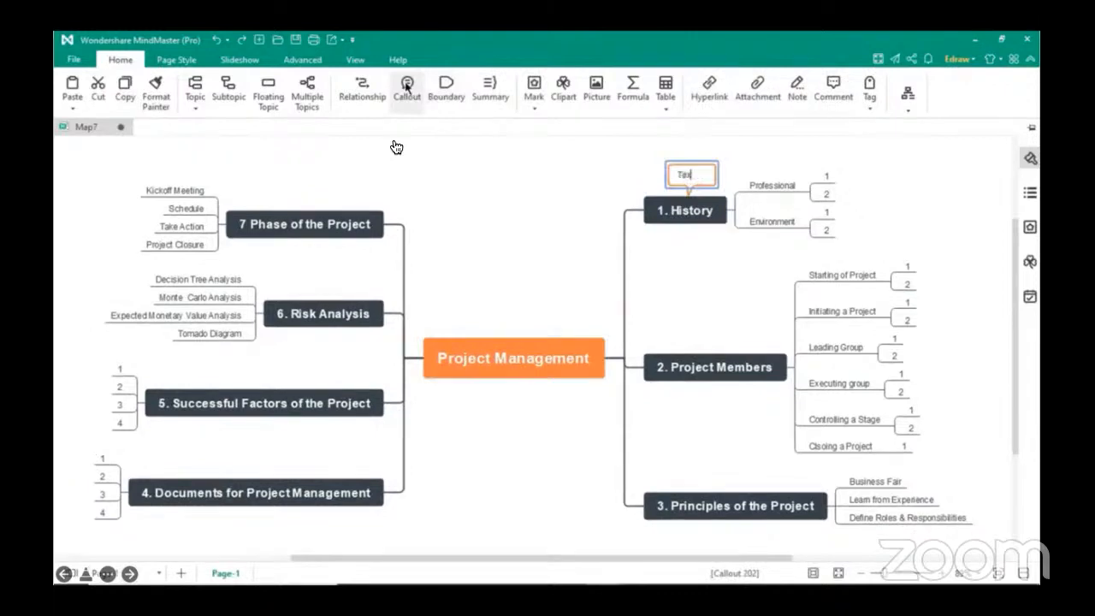
{"action": "type", "text": "t"}
{"action": "key", "text": "Escape"}
{"action": "key", "text": "Delete"}
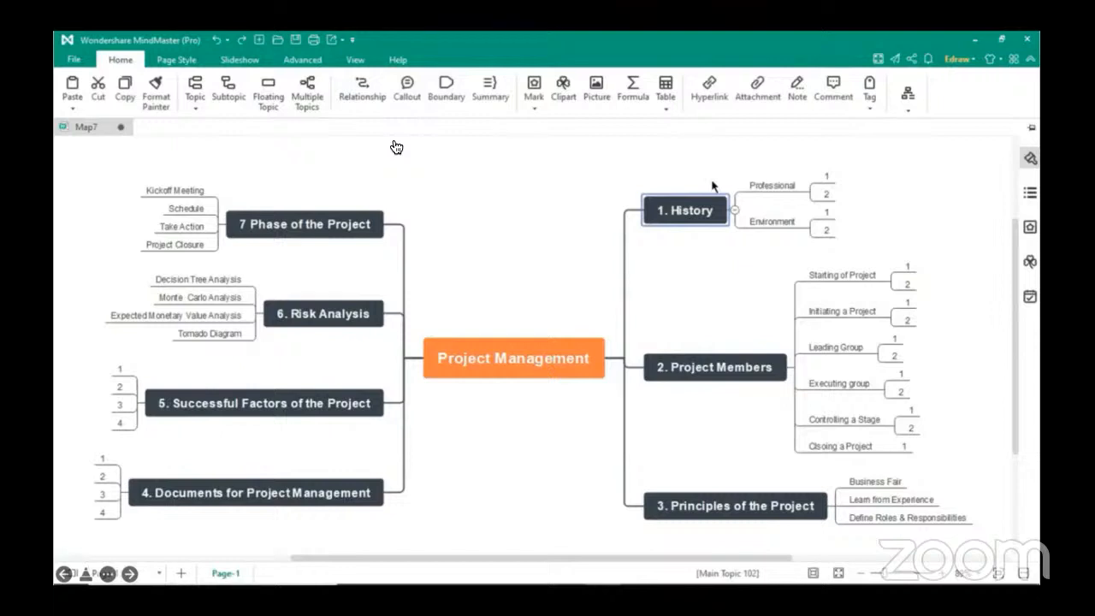
Step: Add a boundary around the 1. History branch and remove it again
{"action": "left_click", "coordinate": [445, 97]}
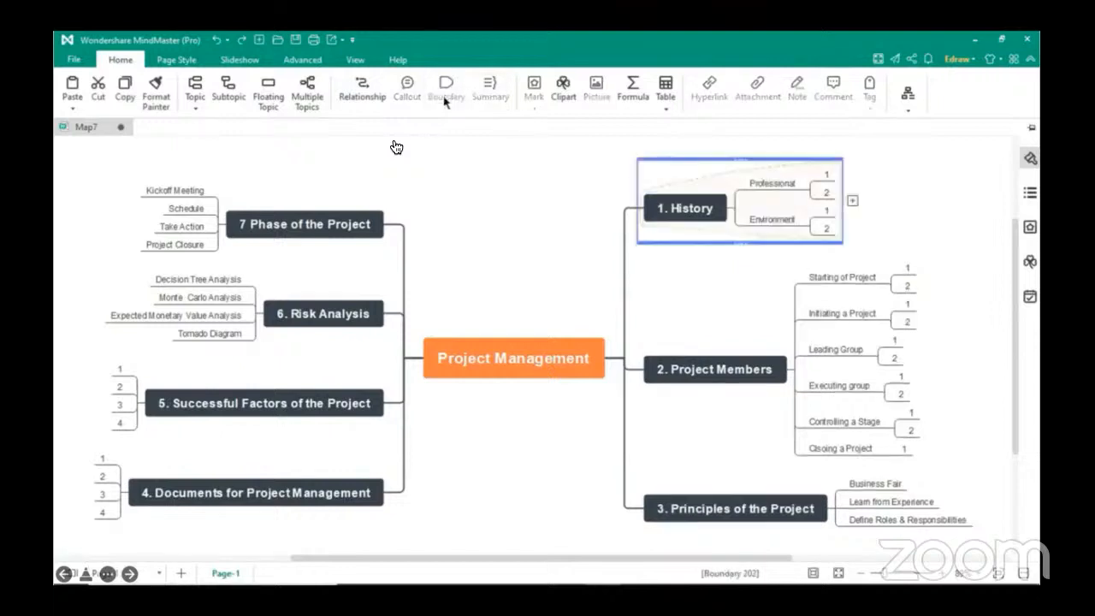
{"action": "left_click", "coordinate": [886, 198]}
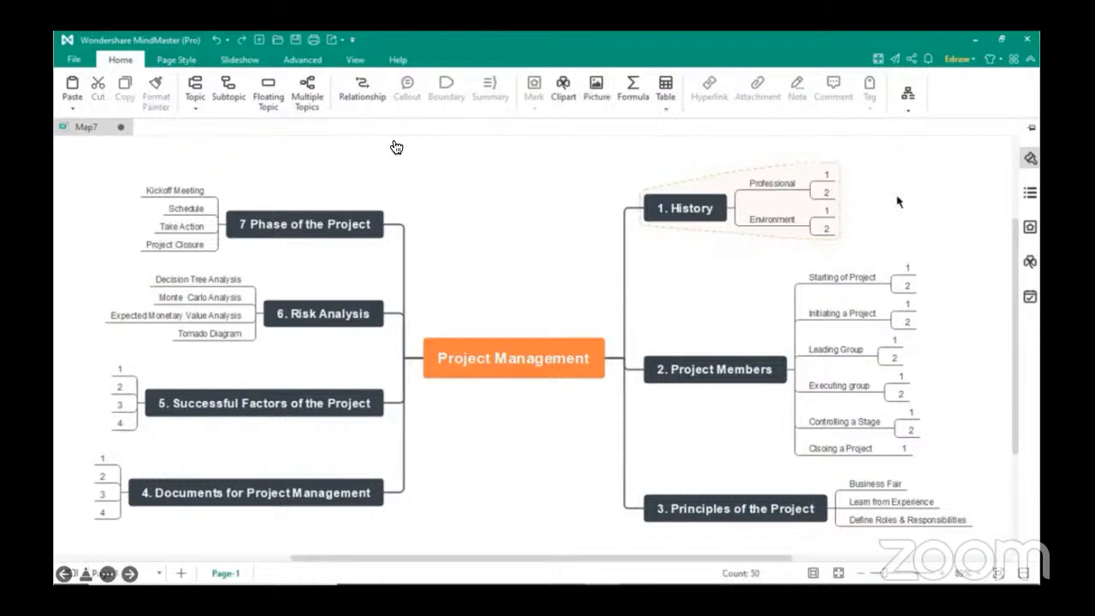
{"action": "left_click", "coordinate": [810, 210]}
Step: Add a summary to the 1. History branch and delete it again
{"action": "left_click", "coordinate": [490, 86]}
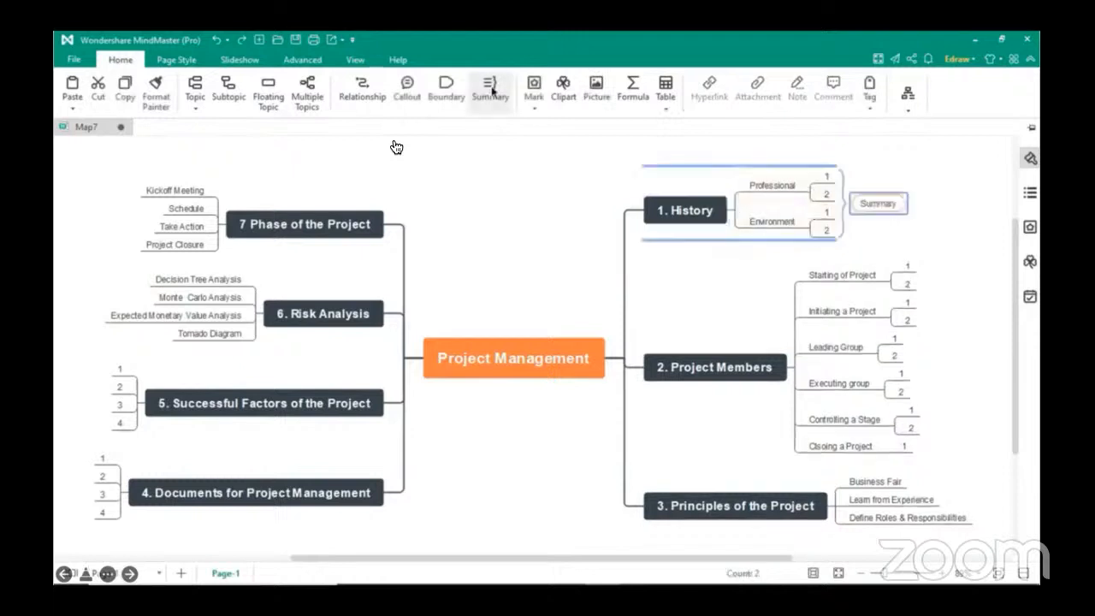
{"action": "left_click", "coordinate": [873, 206]}
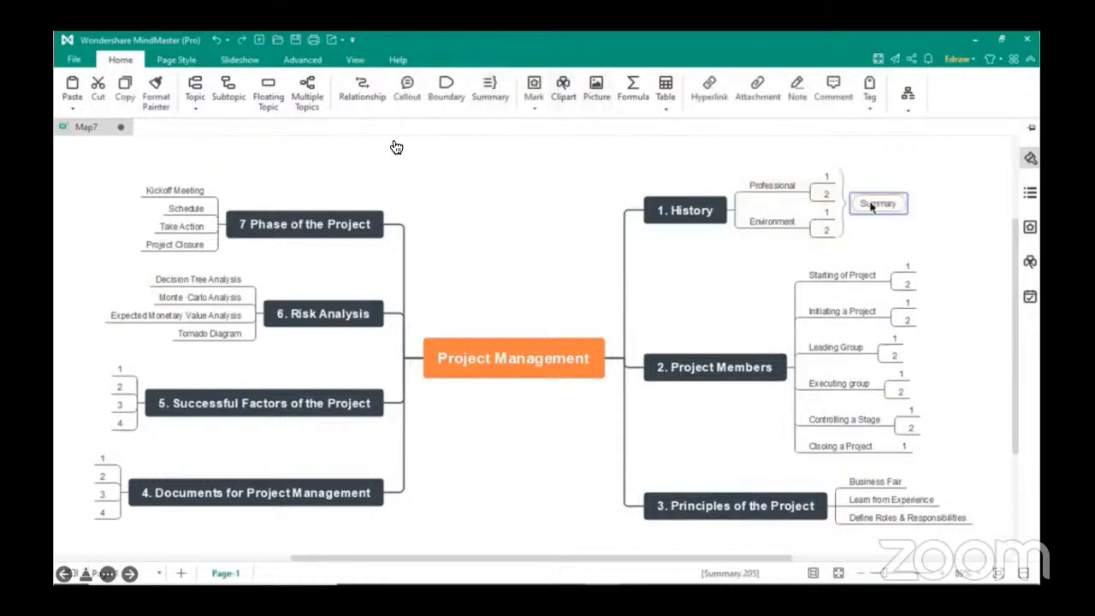
{"action": "key", "text": "Delete"}
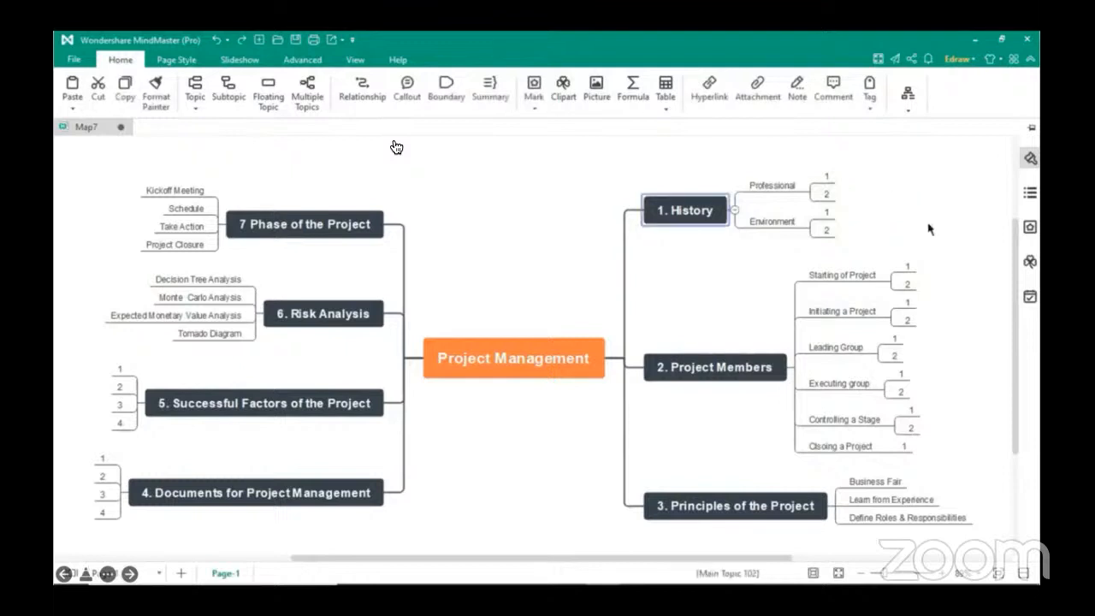
Step: Add a face mark to the 1. History topic and undo it
{"action": "left_click", "coordinate": [545, 108]}
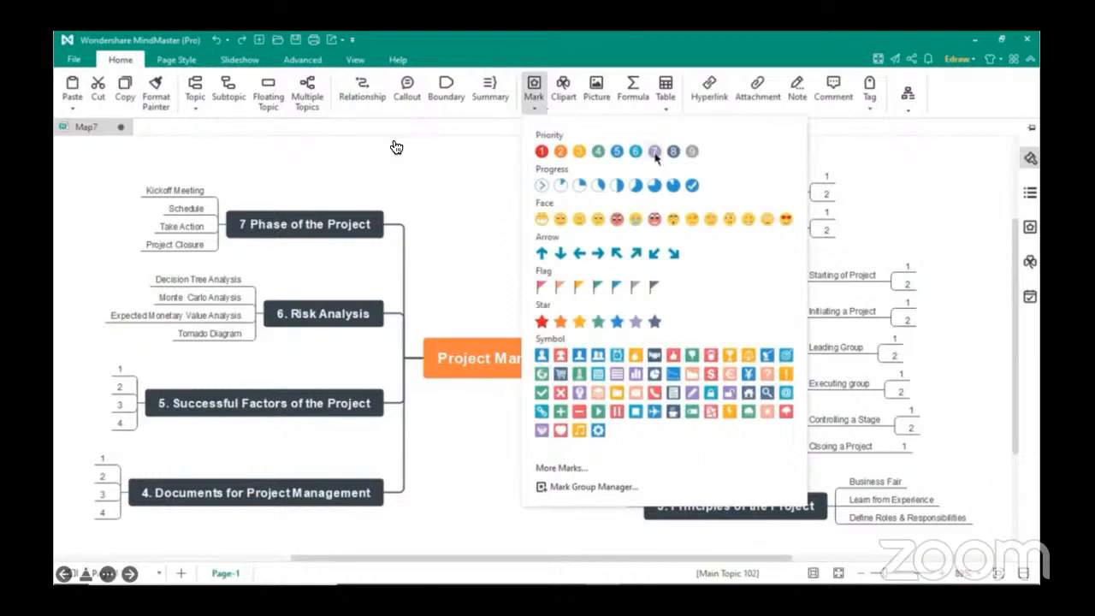
{"action": "left_click", "coordinate": [561, 220]}
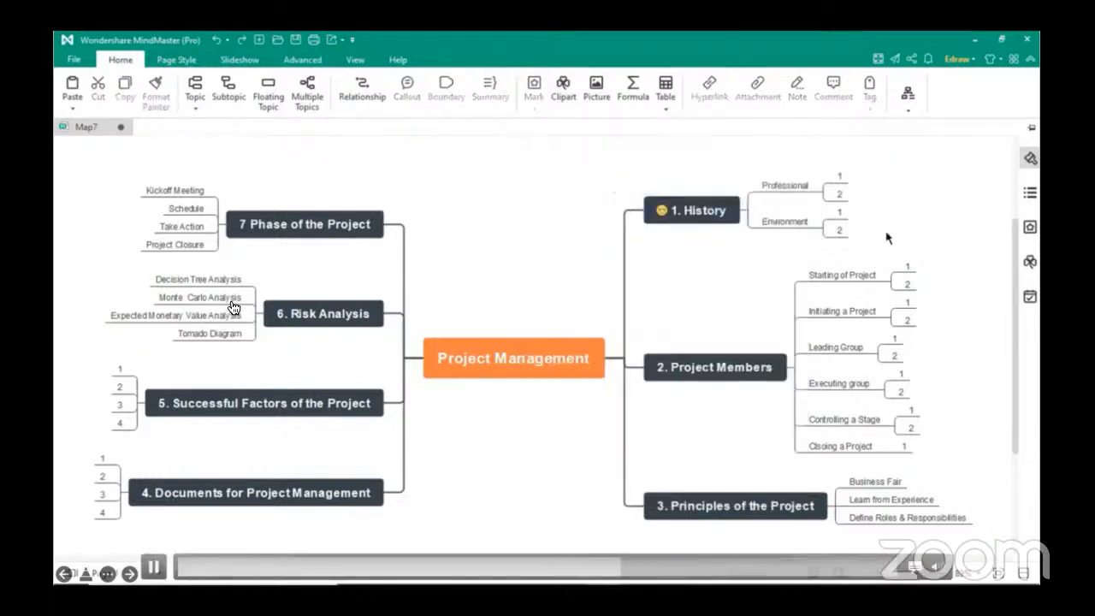
{"action": "key", "text": "ctrl+z"}
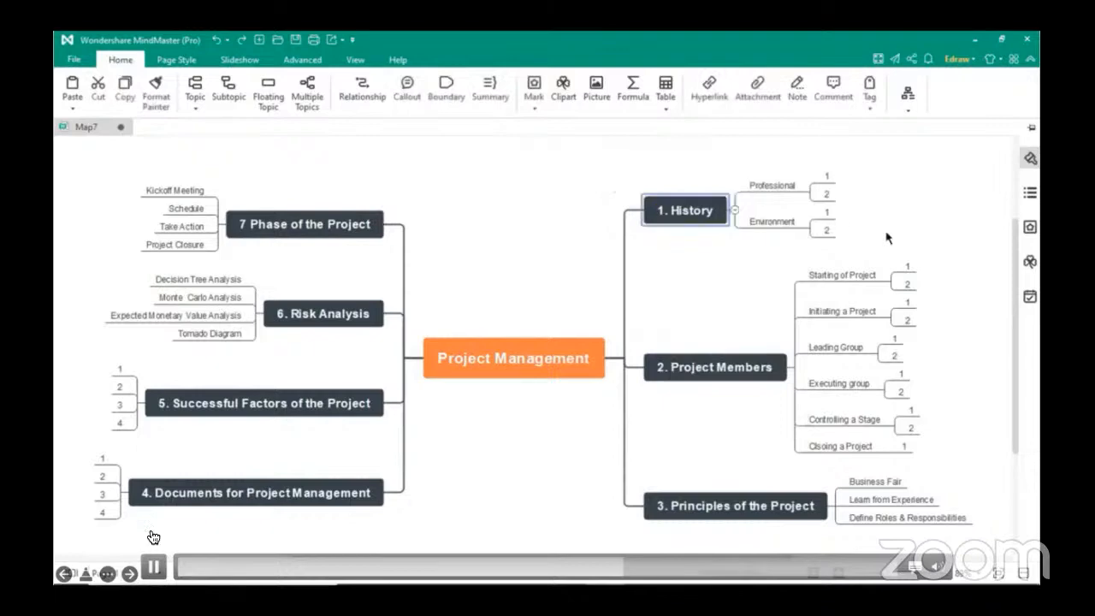
Step: Place the pencil clipart from the Education library on the 1. History topic and delete it again
{"action": "left_click", "coordinate": [564, 89]}
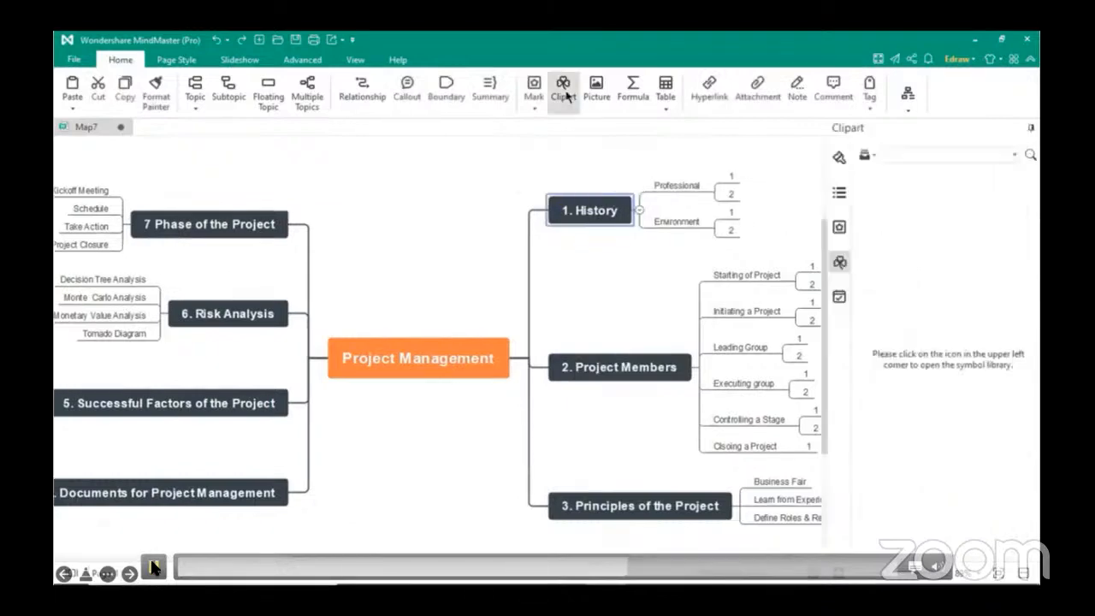
{"action": "left_click", "coordinate": [874, 155]}
{"action": "left_click", "coordinate": [886, 196]}
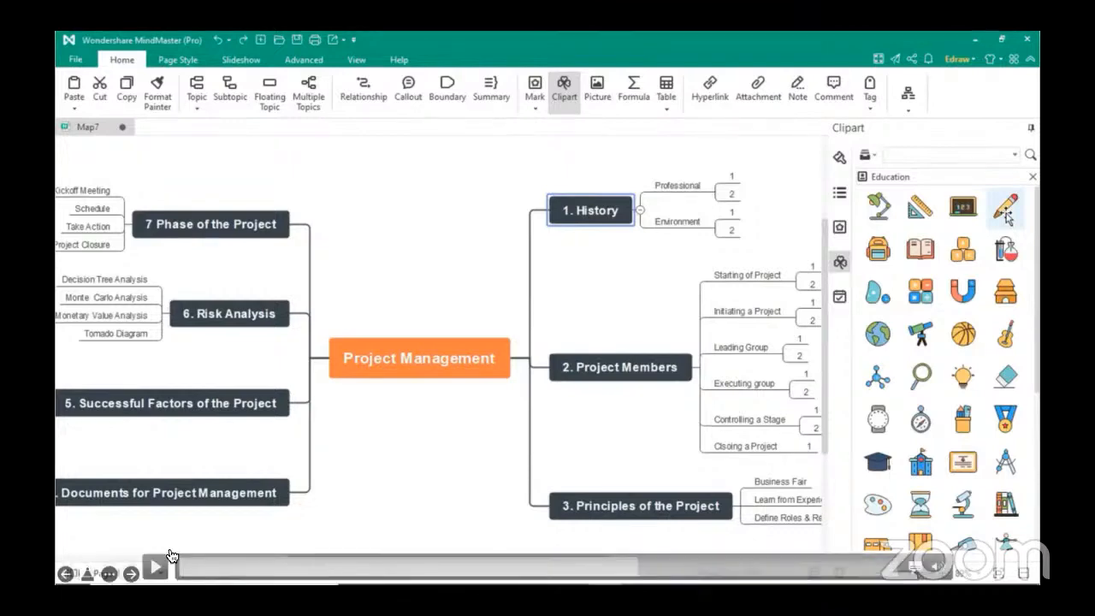
{"action": "mouse_move", "coordinate": [1008, 219]}
{"action": "left_mouse_down"}
{"action": "mouse_move", "coordinate": [957, 230]}
{"action": "mouse_move", "coordinate": [666, 190]}
{"action": "mouse_move", "coordinate": [614, 197]}
{"action": "left_mouse_up"}
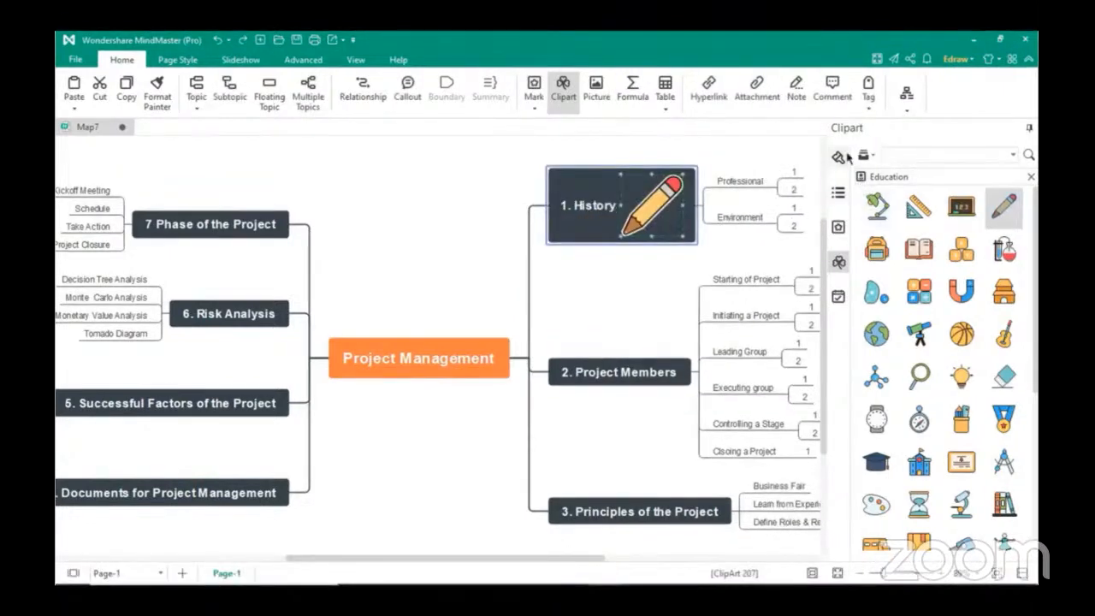
{"action": "left_click", "coordinate": [1031, 128]}
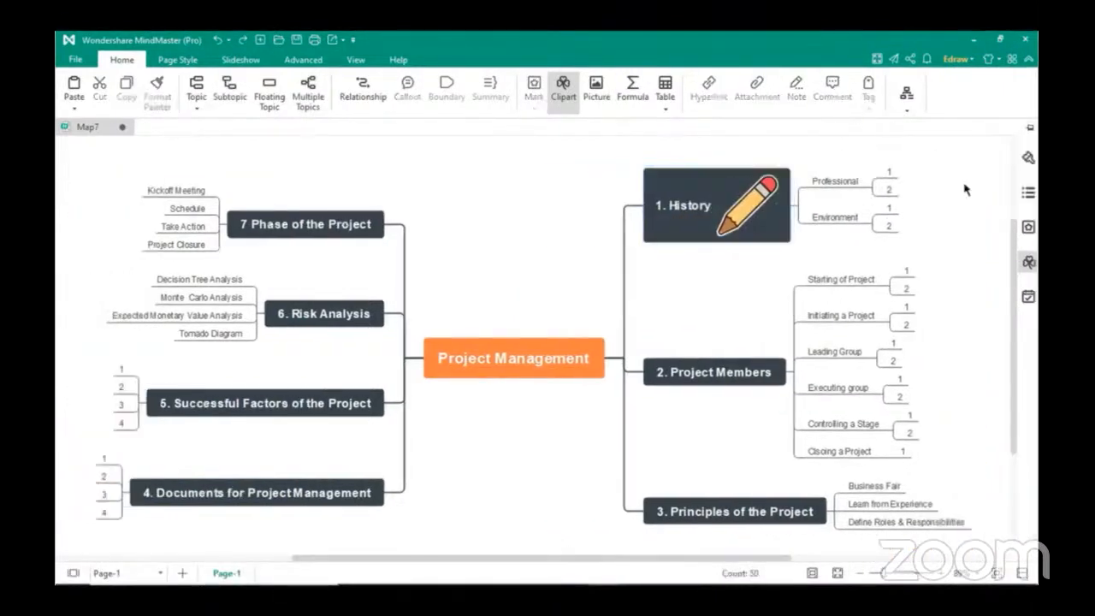
{"action": "key", "text": "Delete"}
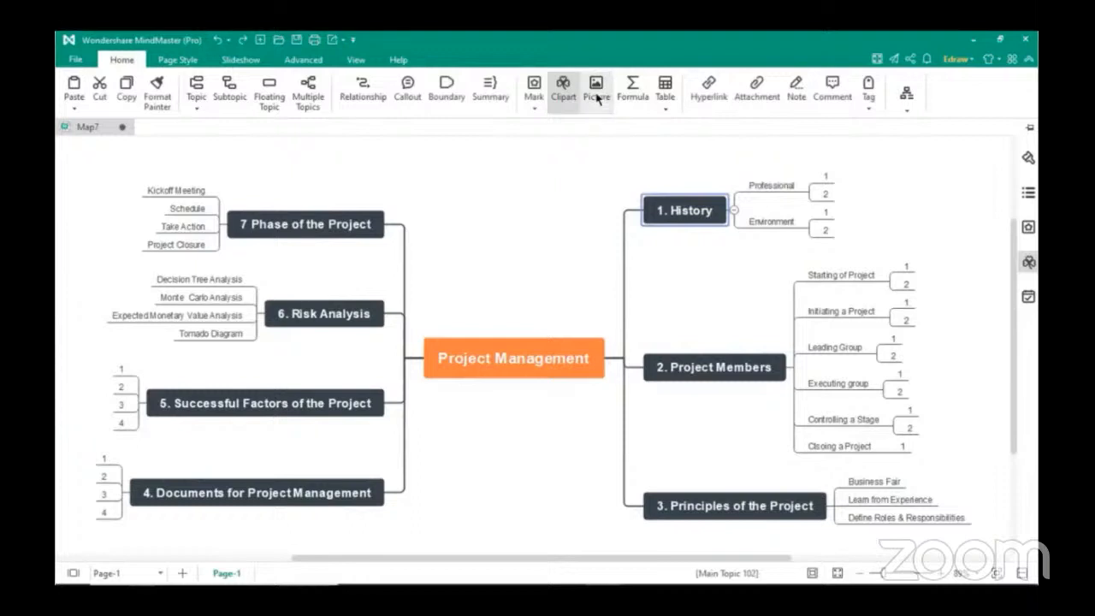
Step: Examine the file, internet address and folder hyperlink options and the attachment options for the 1. History topic without adding anything
{"action": "left_click", "coordinate": [712, 94]}
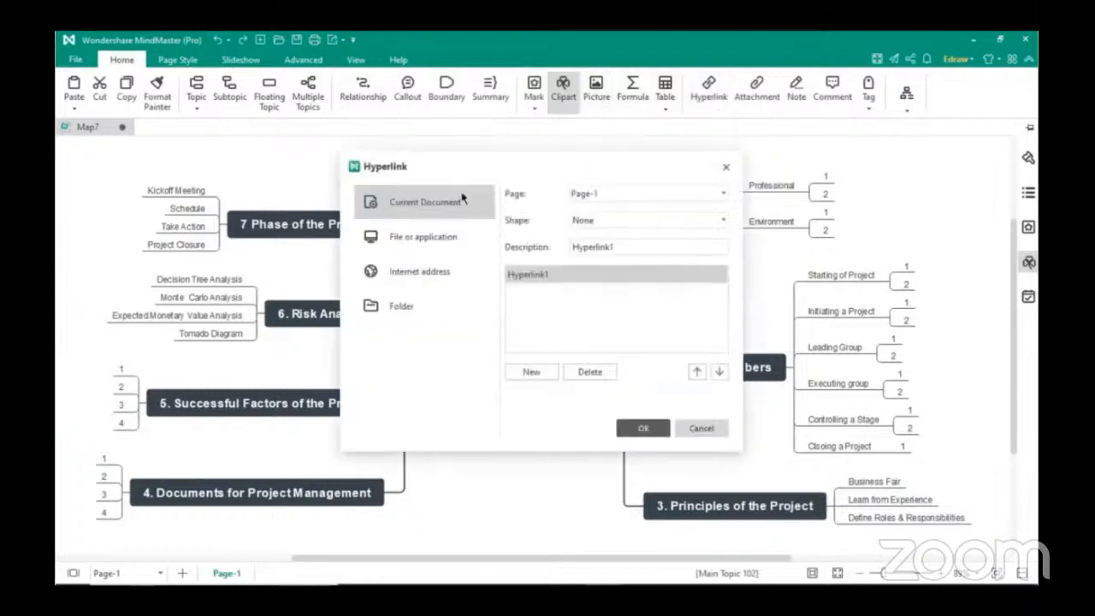
{"action": "left_click", "coordinate": [447, 237]}
{"action": "left_click", "coordinate": [439, 265]}
{"action": "left_click", "coordinate": [429, 303]}
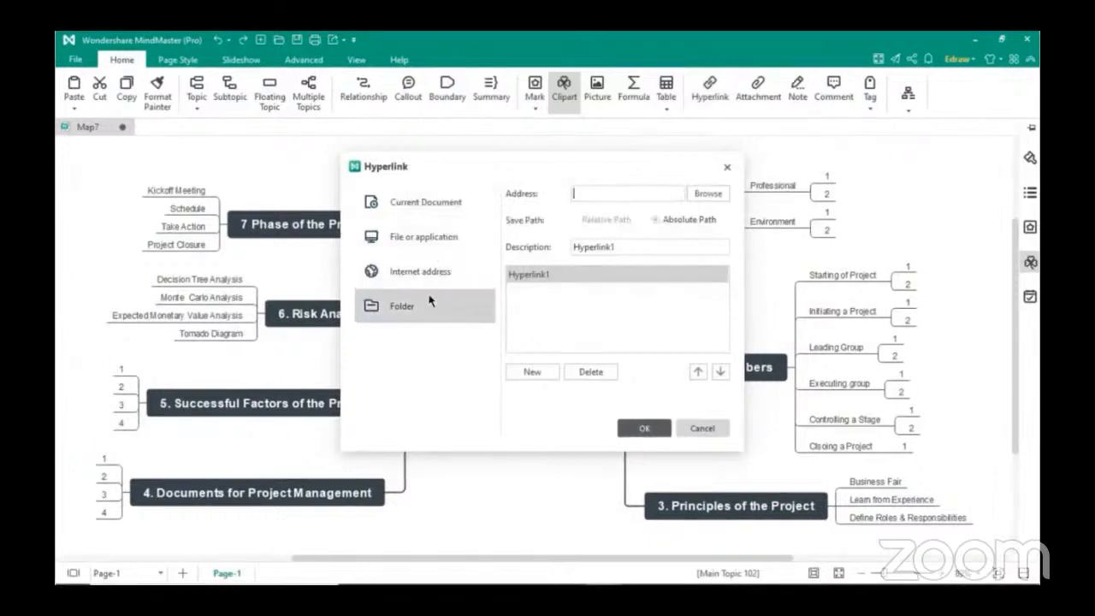
{"action": "left_click", "coordinate": [699, 430]}
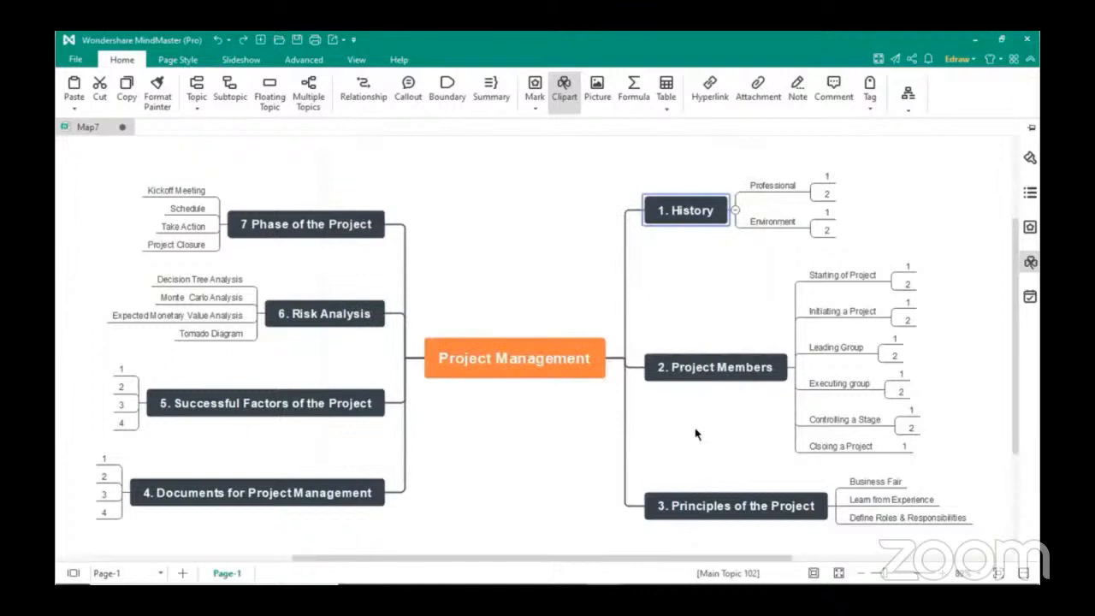
{"action": "left_click", "coordinate": [762, 99]}
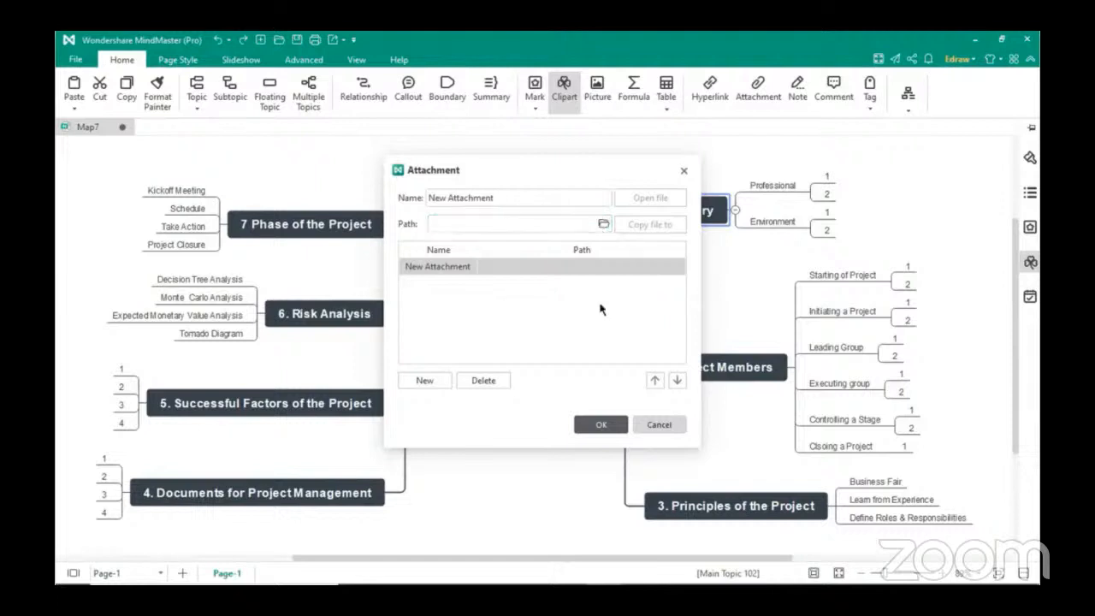
{"action": "left_click", "coordinate": [659, 425]}
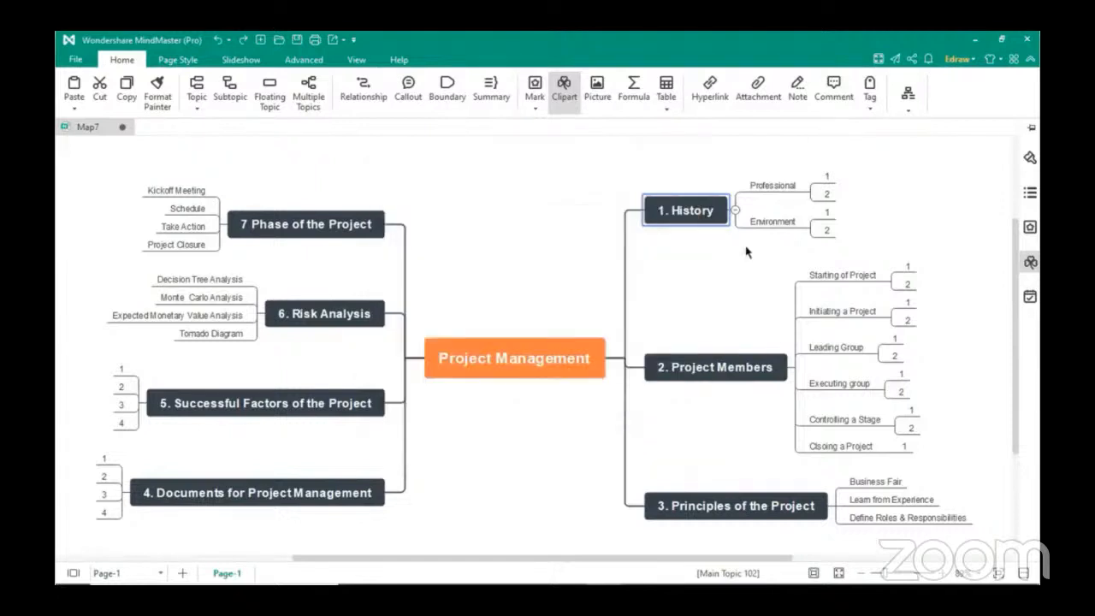
Step: Insert a note reading "Text" on the 1. History topic and delete it again
{"action": "left_click", "coordinate": [800, 94]}
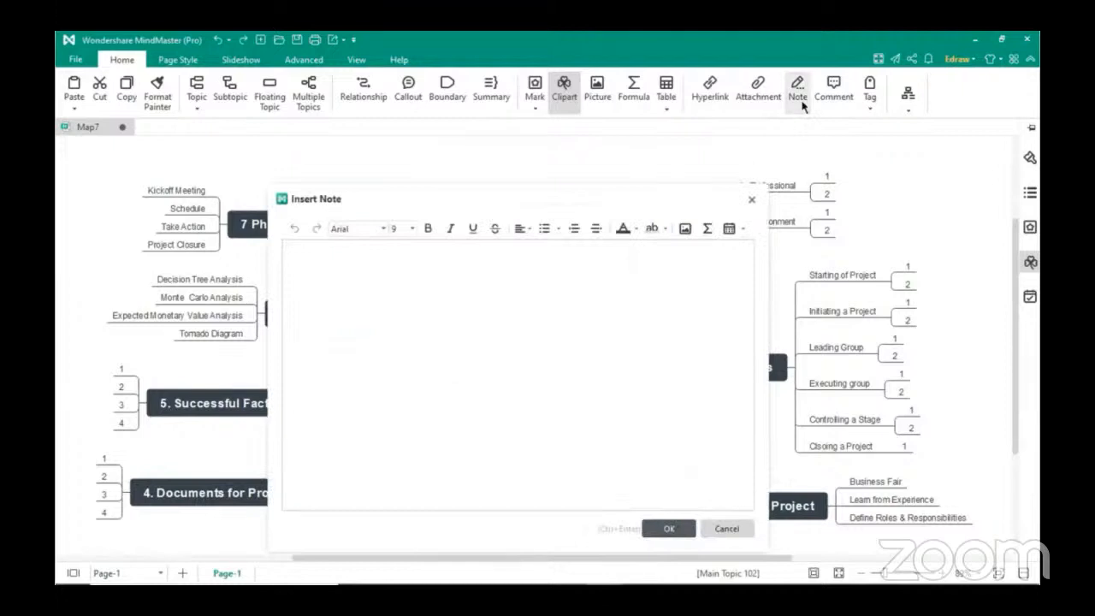
{"action": "type", "text": "T"}
{"action": "type", "text": "es"}
{"action": "type", "text": "t"}
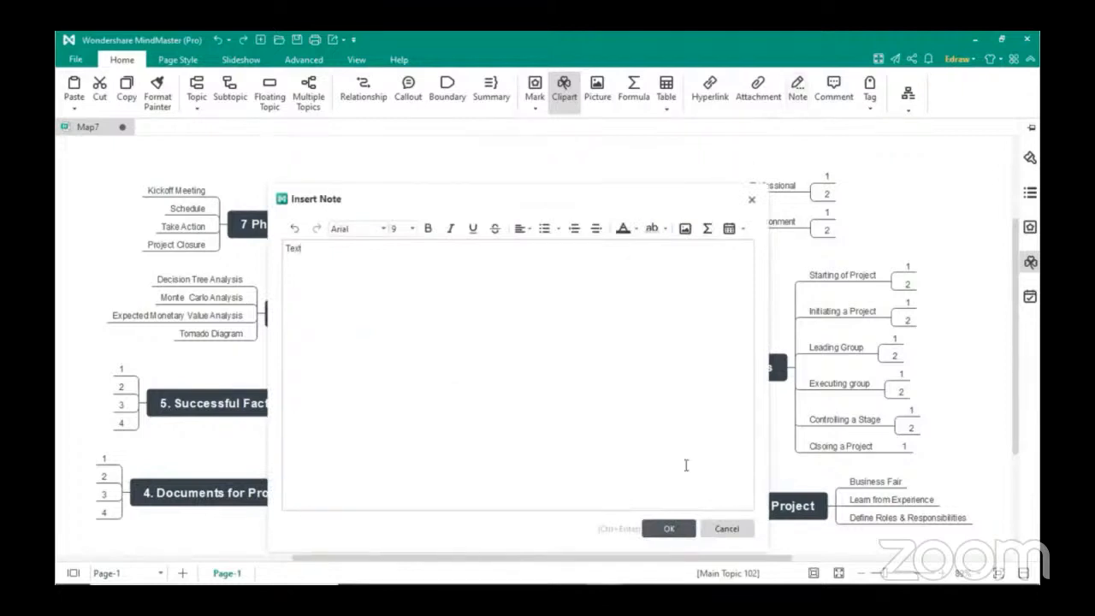
{"action": "left_click", "coordinate": [672, 528]}
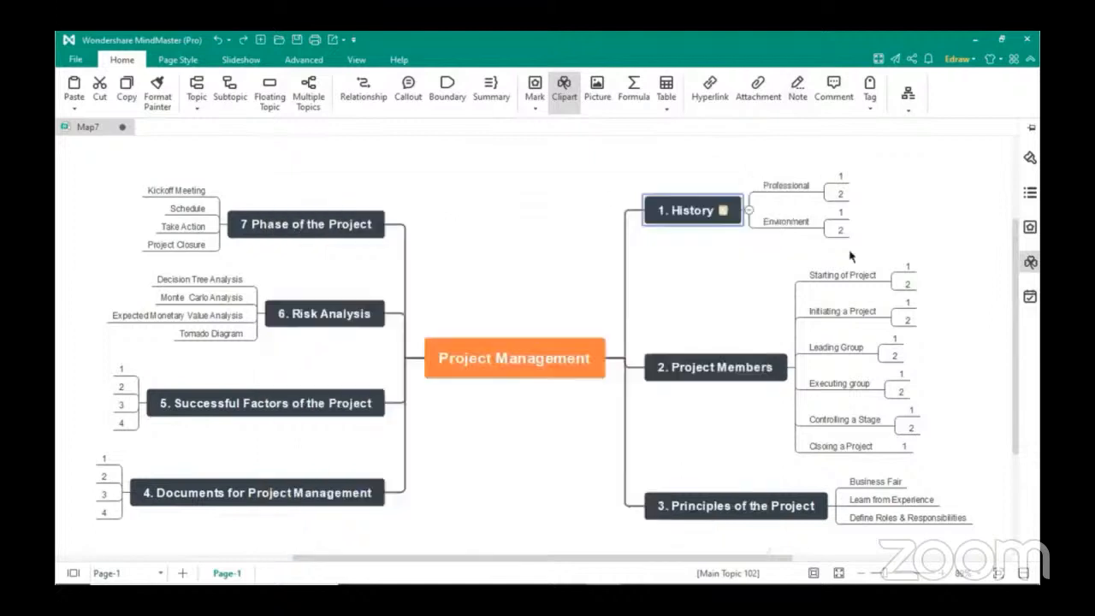
{"action": "left_click", "coordinate": [728, 216]}
{"action": "left_click", "coordinate": [726, 215]}
{"action": "key", "text": "Delete"}
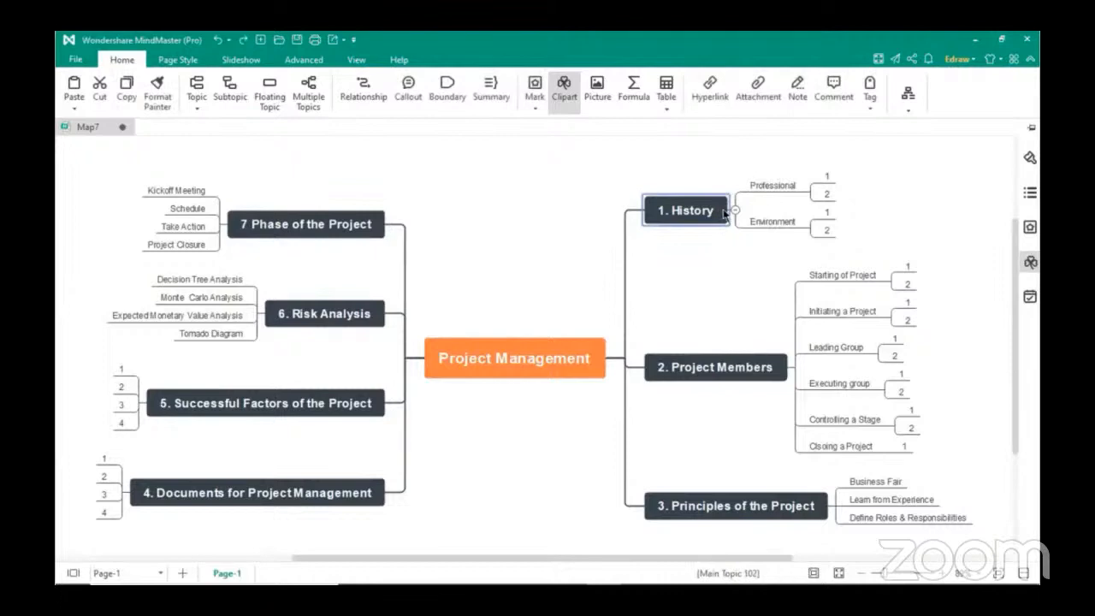
Step: Add a comment reading "text" to the 1. History topic and close the comment window
{"action": "left_click", "coordinate": [834, 86]}
{"action": "left_click", "coordinate": [819, 189]}
{"action": "type", "text": "text"}
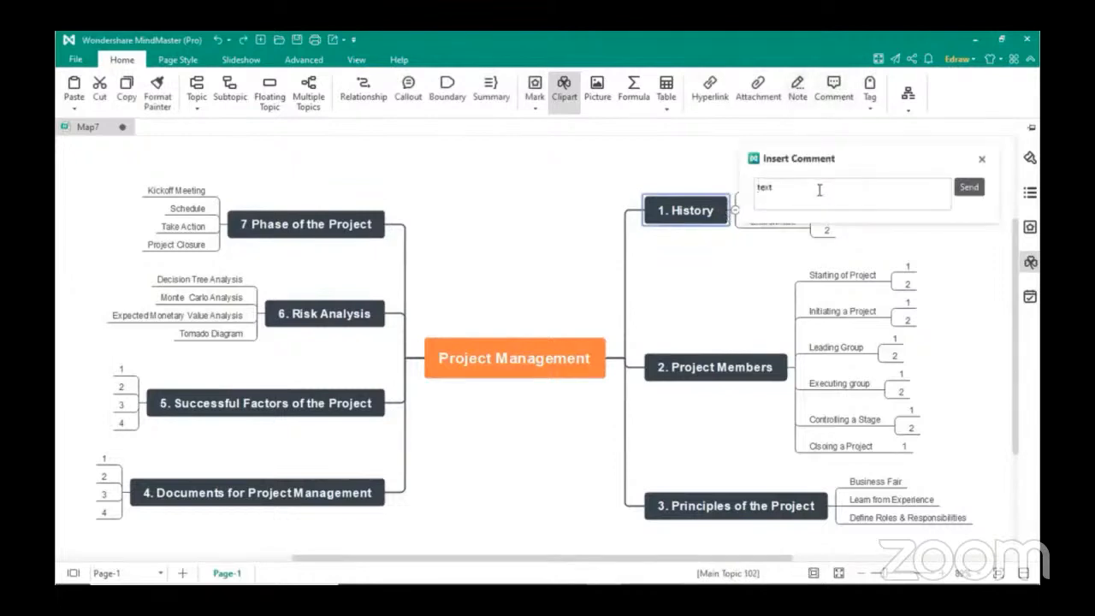
{"action": "left_click", "coordinate": [960, 192]}
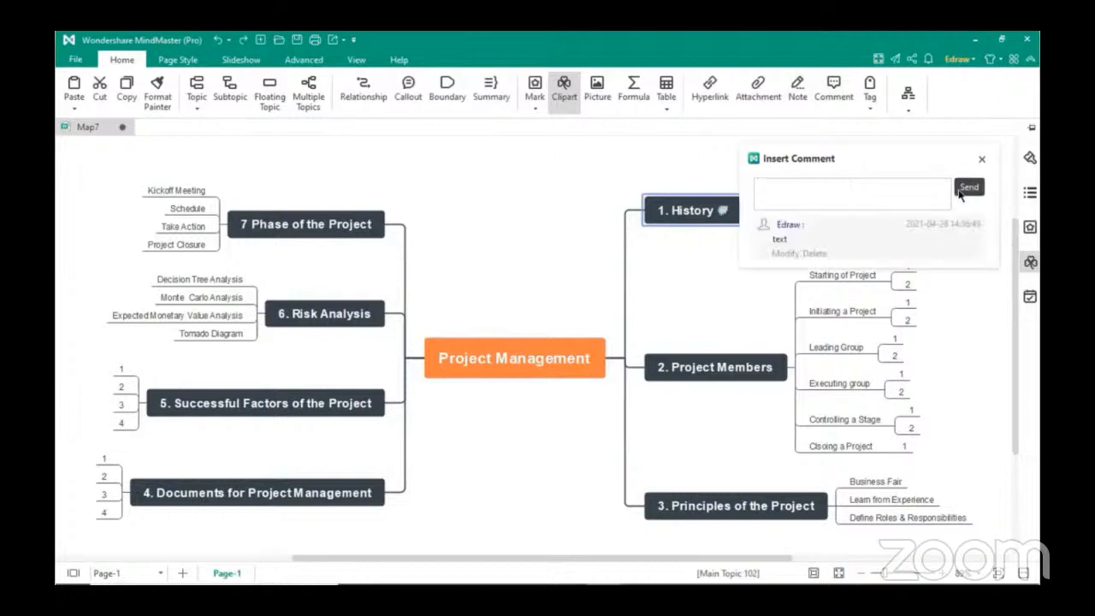
{"action": "left_click", "coordinate": [983, 158]}
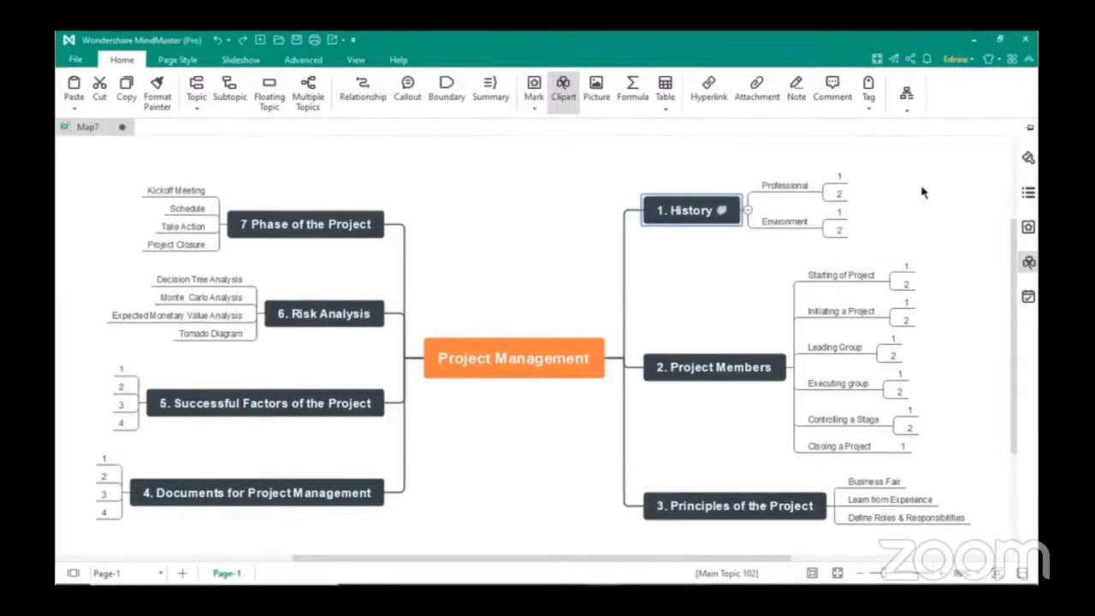
Step: Delete the comment from the 1. History topic
{"action": "right_click", "coordinate": [723, 210]}
{"action": "left_click", "coordinate": [758, 240]}
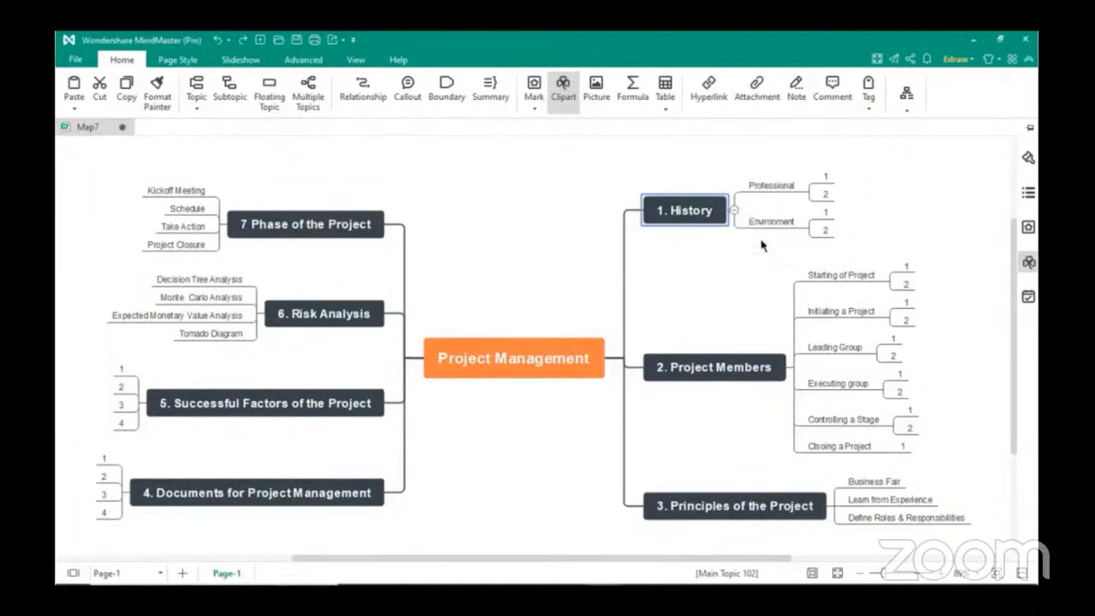
Step: Add a tag named "text" to the Resources group in the Tag Manager
{"action": "left_click", "coordinate": [871, 109]}
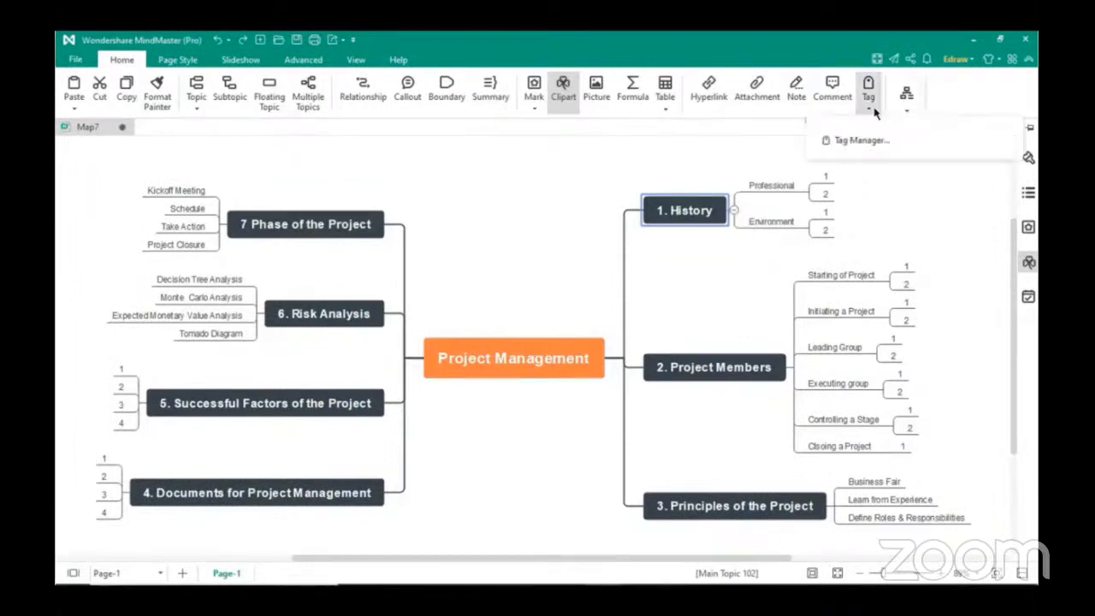
{"action": "left_click", "coordinate": [860, 140]}
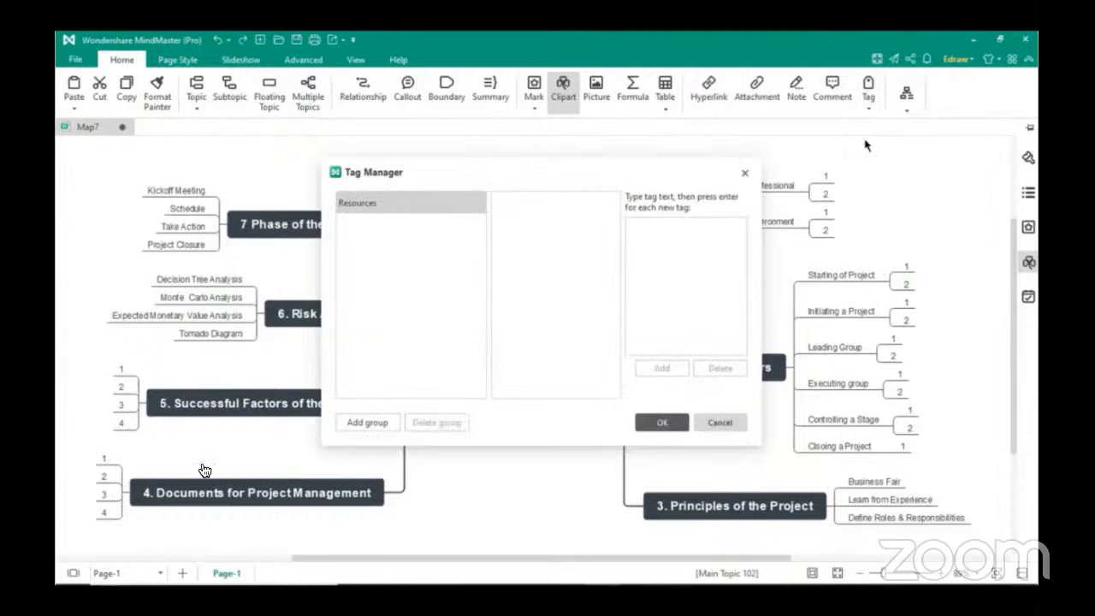
{"action": "type", "text": "text"}
{"action": "left_click", "coordinate": [666, 367]}
{"action": "left_click", "coordinate": [664, 421]}
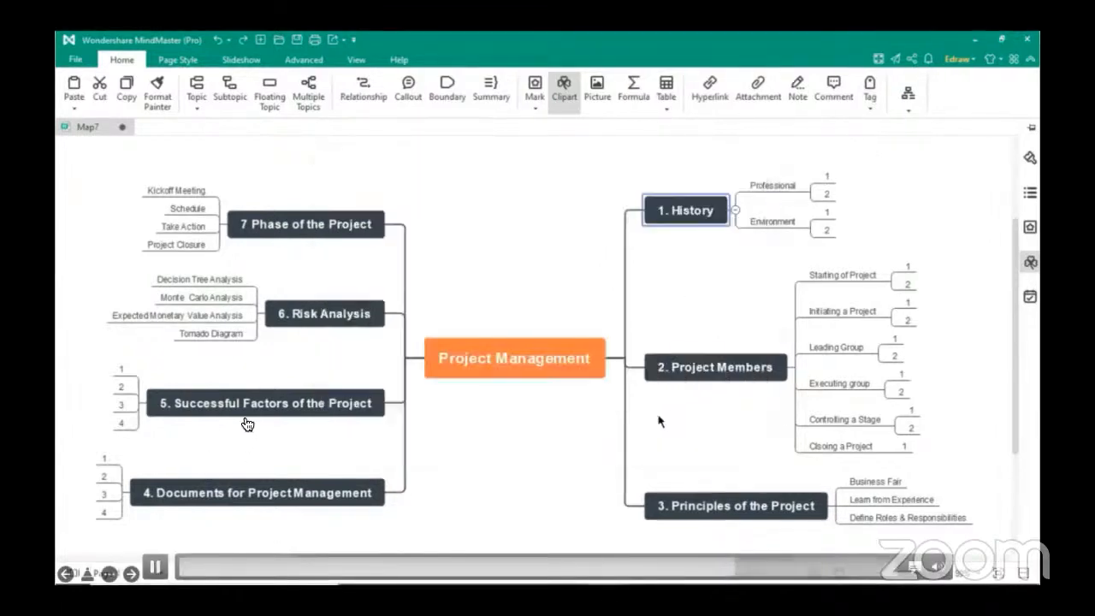
Step: Apply the "text" tag from the Resources group to the 1. History topic and undo it
{"action": "right_click", "coordinate": [700, 219]}
{"action": "mouse_move", "coordinate": [726, 249]}
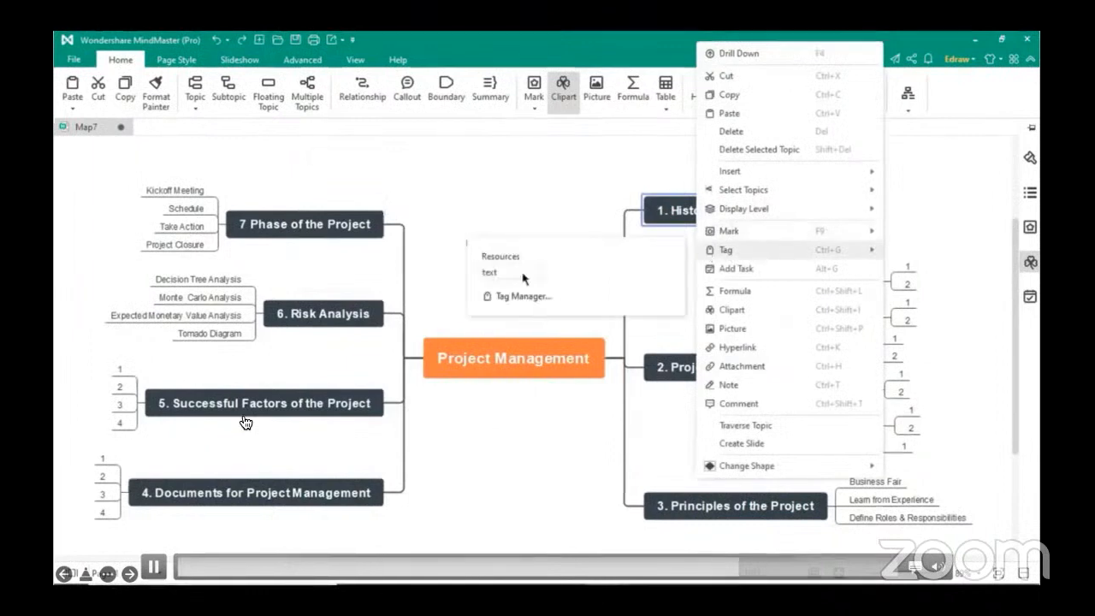
{"action": "left_click", "coordinate": [549, 273]}
{"action": "left_click", "coordinate": [650, 281]}
{"action": "key", "text": "ctrl+z"}
{"action": "left_click", "coordinate": [678, 282]}
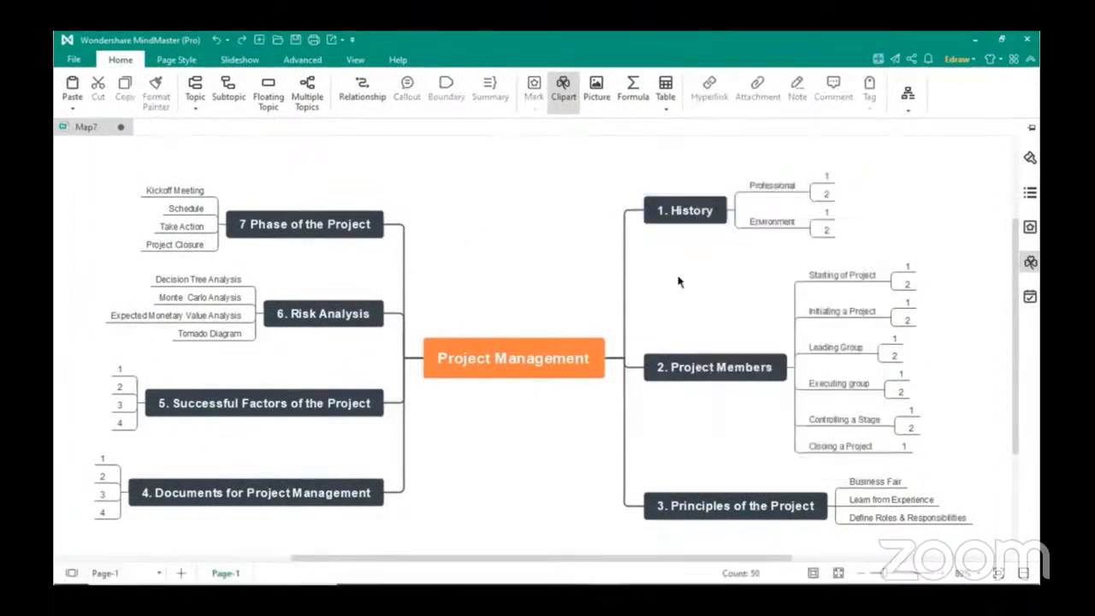
Step: Automatically create a slide deck from the mind map and look through its slide previews
{"action": "left_click", "coordinate": [253, 62]}
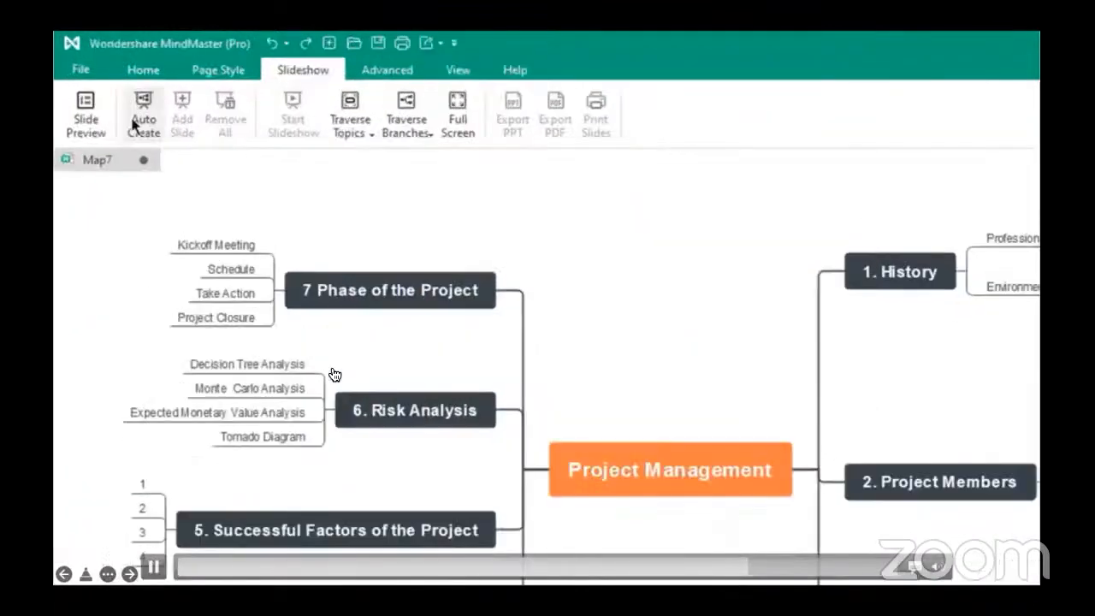
{"action": "left_click", "coordinate": [143, 126]}
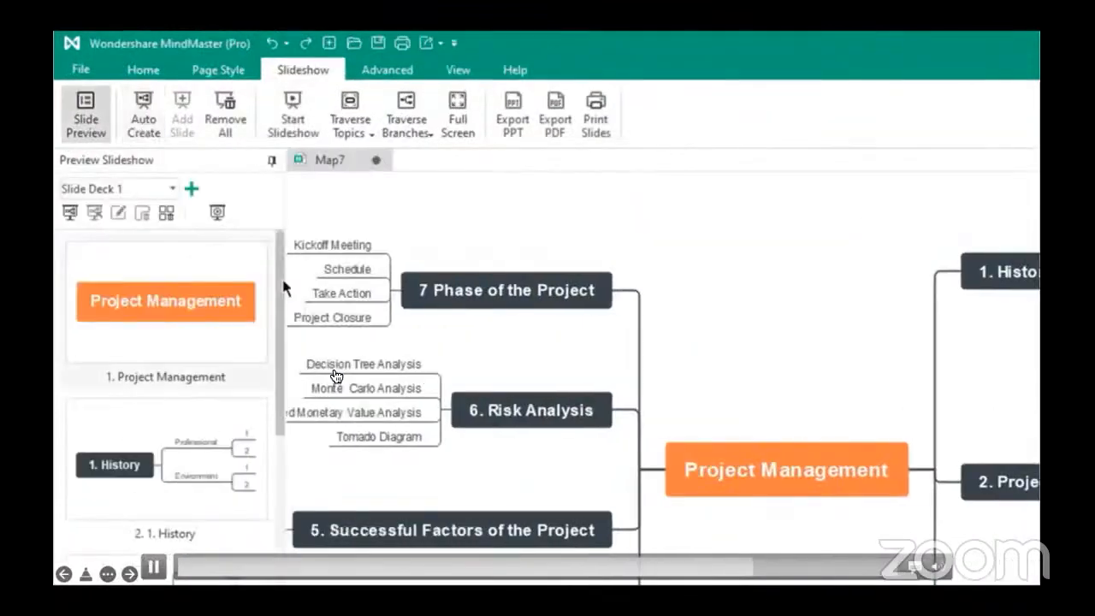
{"action": "scroll", "coordinate": [202, 535], "scroll_direction": "down", "scroll_amount": 5}
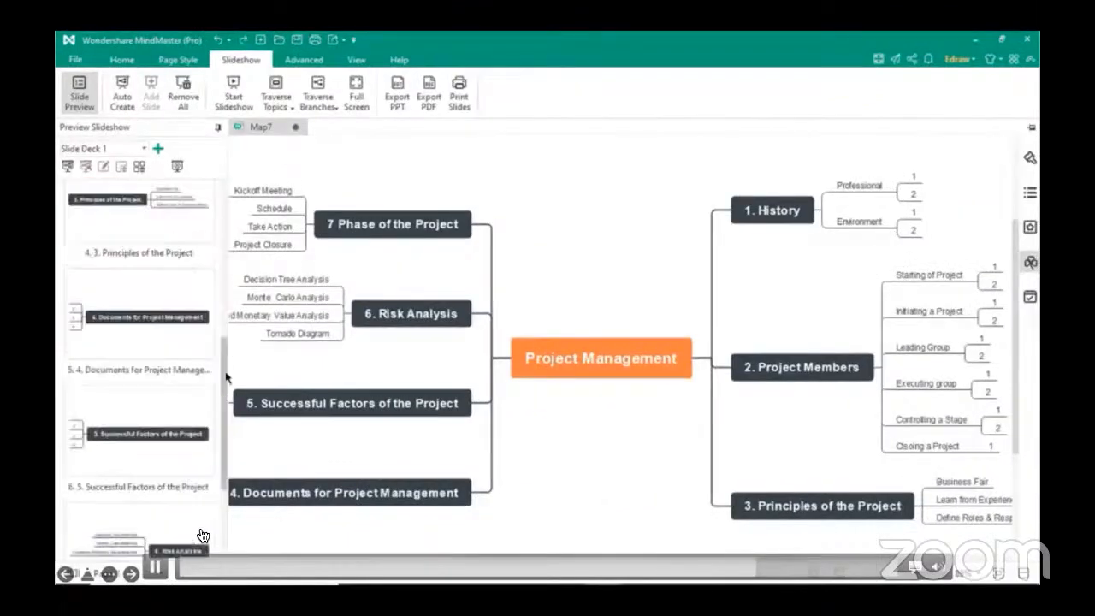
{"action": "left_click_drag", "start_coordinate": [226, 373], "coordinate": [225, 346]}
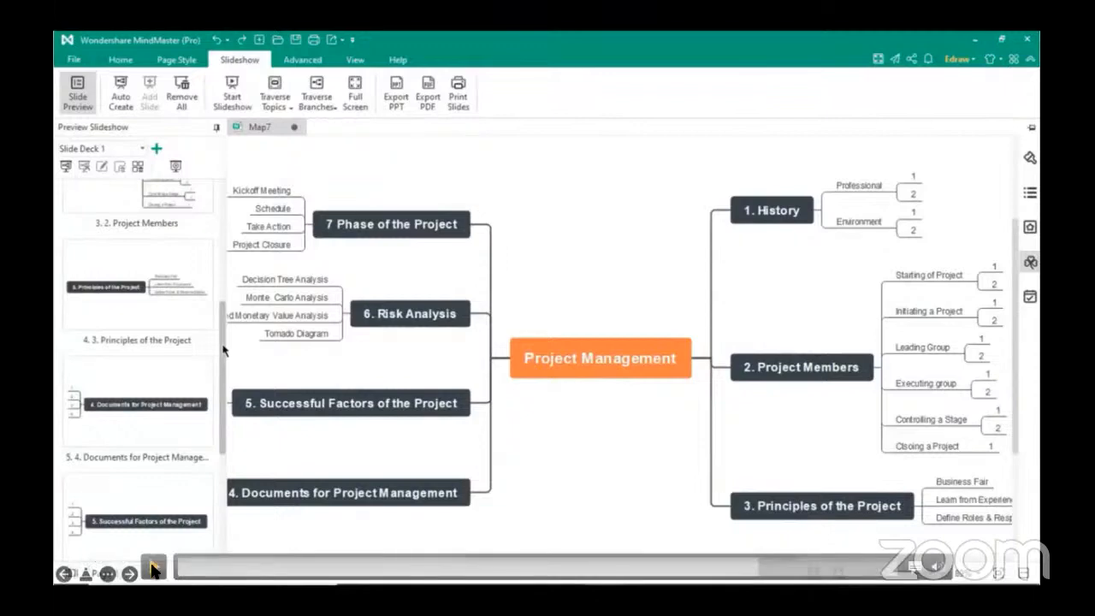
{"action": "left_click", "coordinate": [153, 570]}
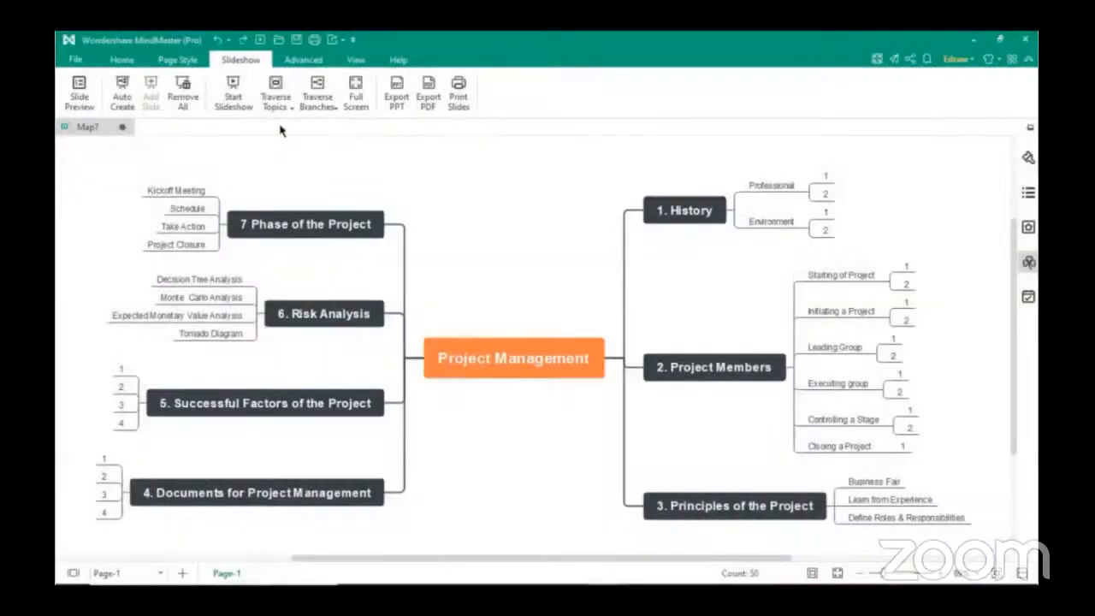
Step: Present the mind map topic by topic with Traverse Topics and exit the presentation
{"action": "left_click", "coordinate": [279, 89]}
{"action": "left_click", "coordinate": [155, 569]}
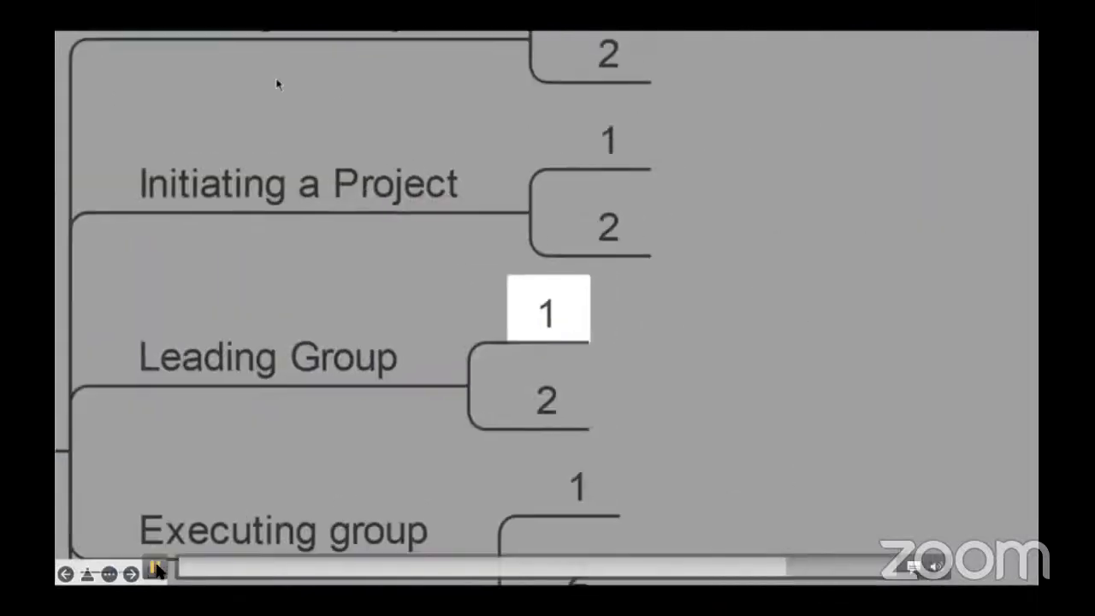
{"action": "key", "text": "Escape"}
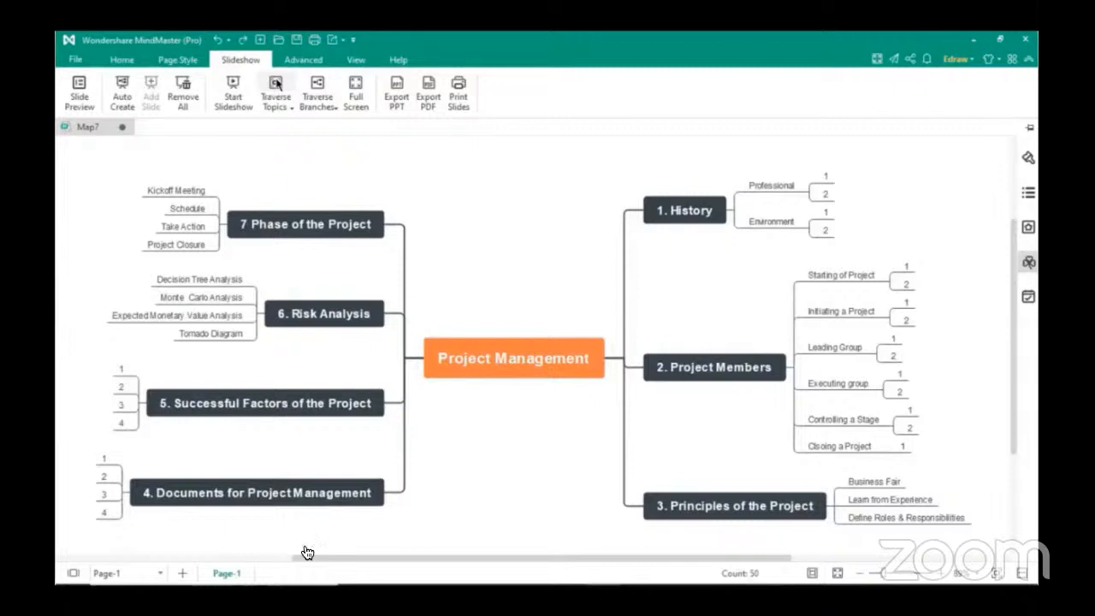
{"action": "left_click", "coordinate": [155, 566]}
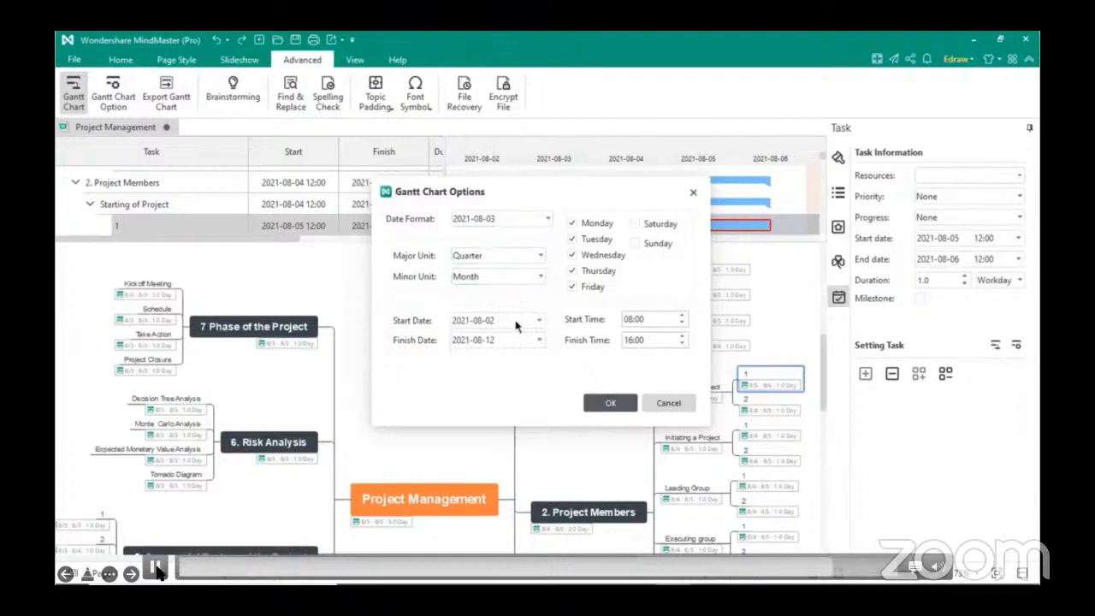
Step: Accept the Gantt chart options and export the Gantt chart to the Desktop as a PDF named Project Management
{"action": "left_click", "coordinate": [155, 568]}
{"action": "left_click", "coordinate": [607, 401]}
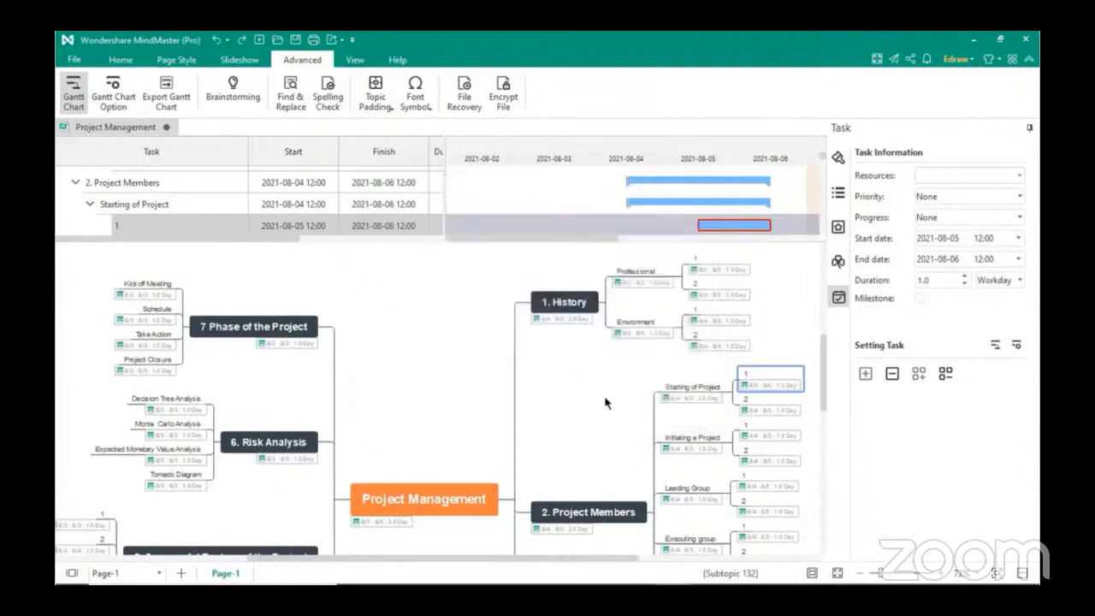
{"action": "left_click", "coordinate": [166, 92]}
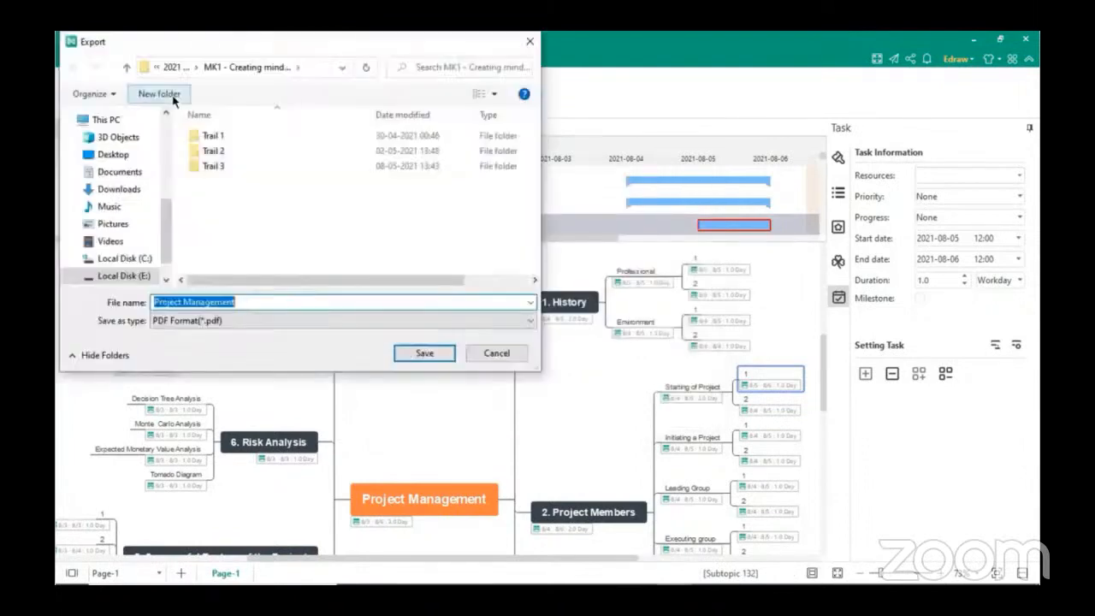
{"action": "left_click", "coordinate": [113, 154]}
{"action": "left_click", "coordinate": [425, 353]}
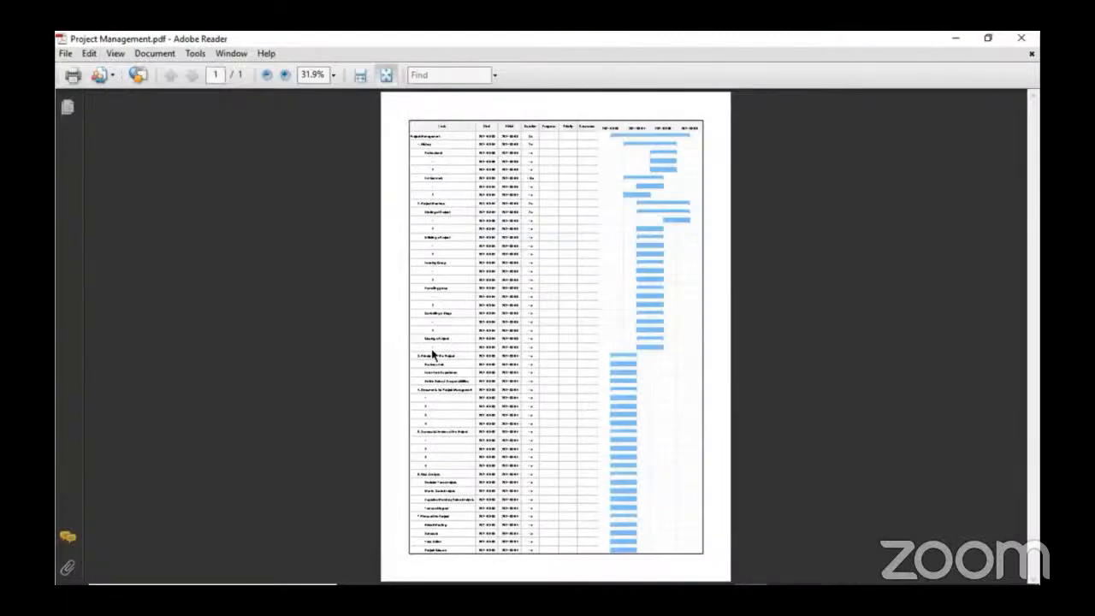
Step: Examine the task table and bars of the exported Gantt chart PDF in Adobe Reader at 75% zoom
{"action": "left_click", "coordinate": [285, 77]}
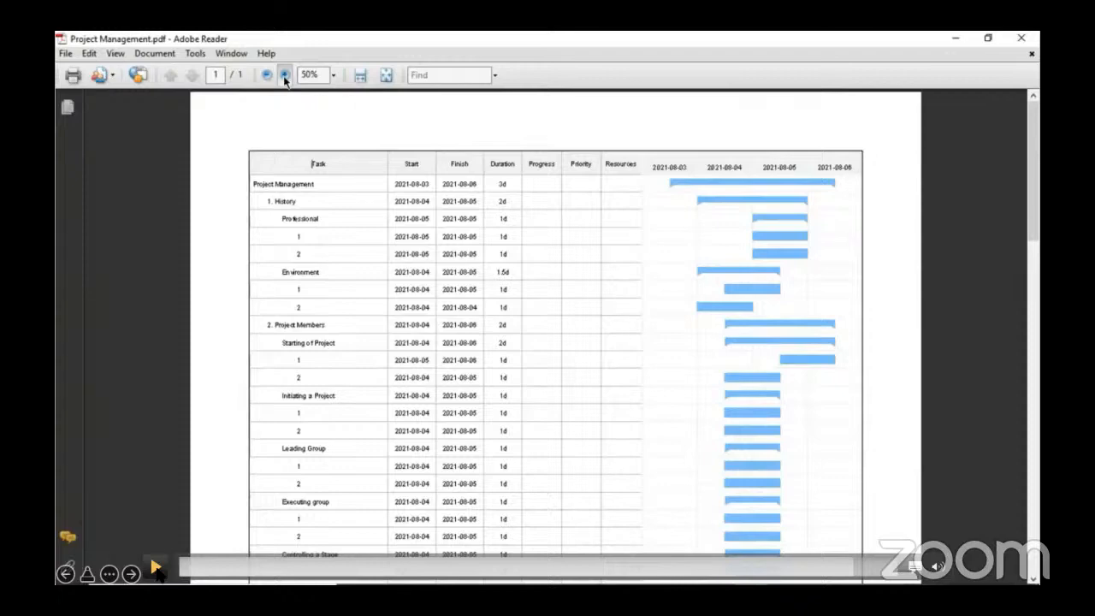
{"action": "left_click", "coordinate": [285, 77]}
{"action": "scroll", "coordinate": [924, 334], "scroll_direction": "down", "scroll_amount": 1}
{"action": "scroll", "coordinate": [920, 347], "scroll_direction": "down", "scroll_amount": 5}
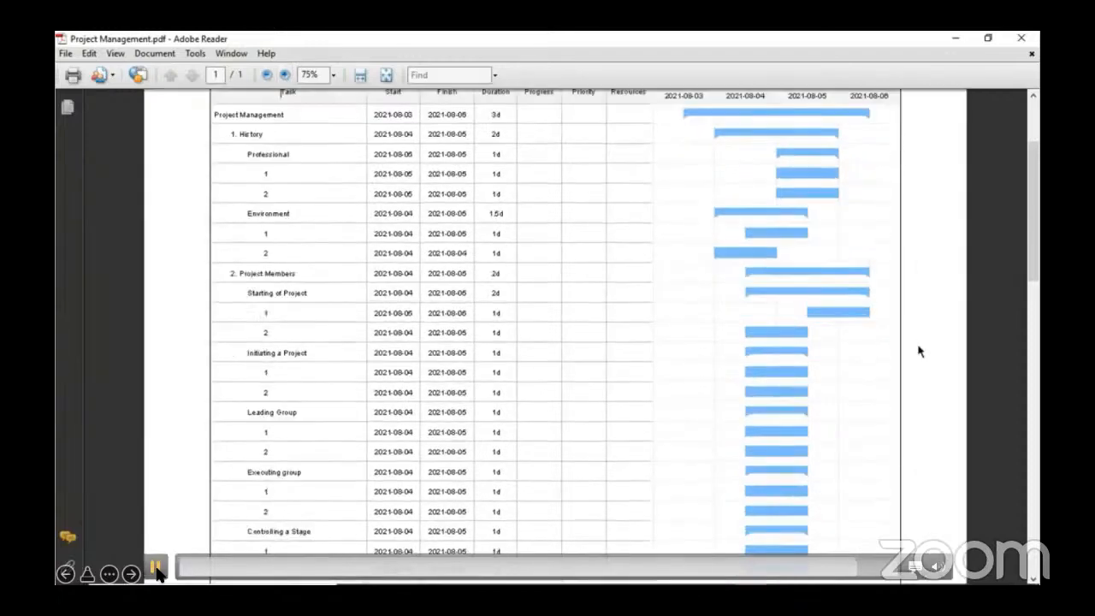
{"action": "left_click_drag", "start_coordinate": [1036, 305], "coordinate": [1036, 232]}
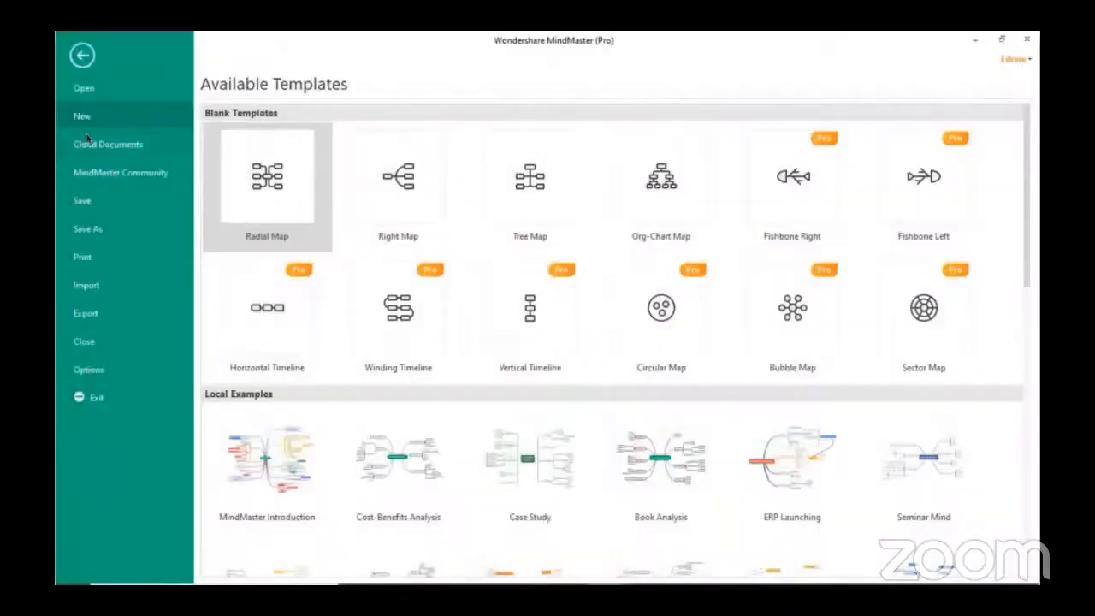
Step: Export the mind map to a Word document using the Export Map option with the background included
{"action": "left_click", "coordinate": [87, 315]}
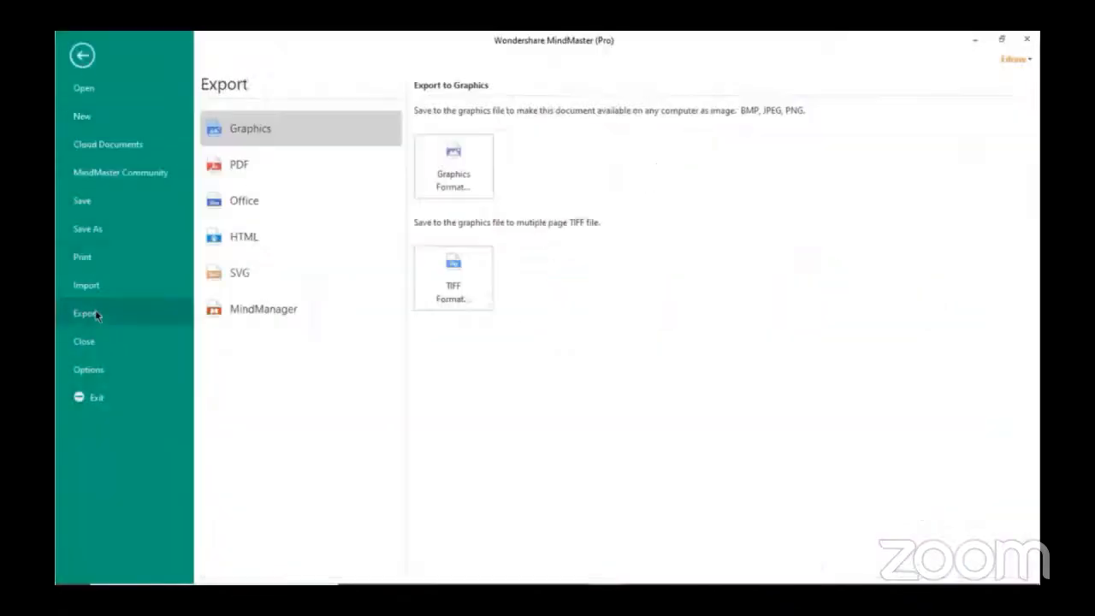
{"action": "left_click", "coordinate": [257, 209]}
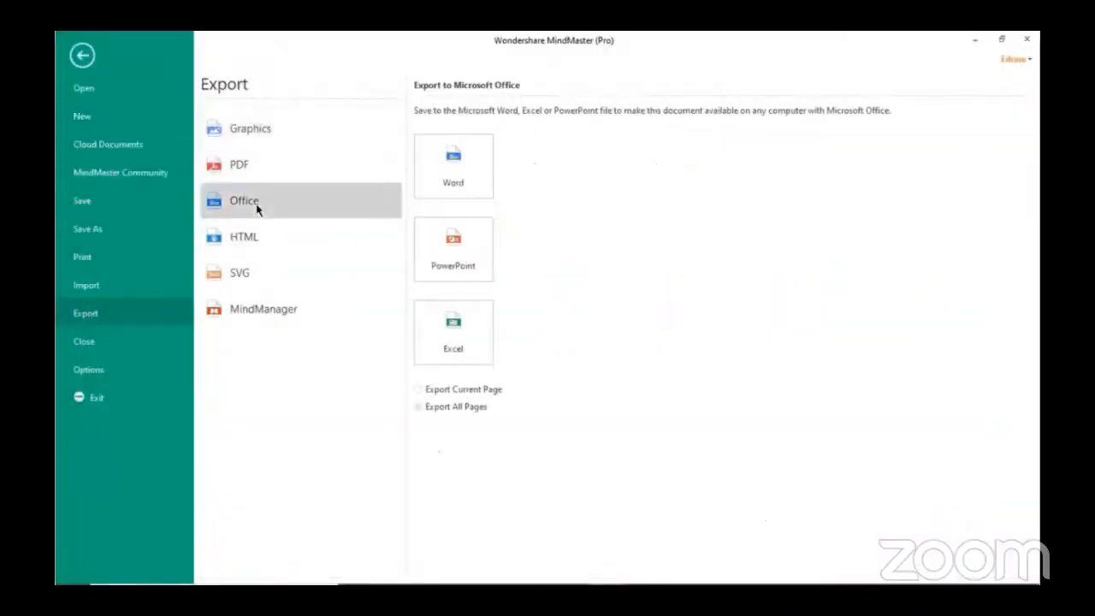
{"action": "left_click", "coordinate": [453, 177]}
{"action": "left_click", "coordinate": [427, 354]}
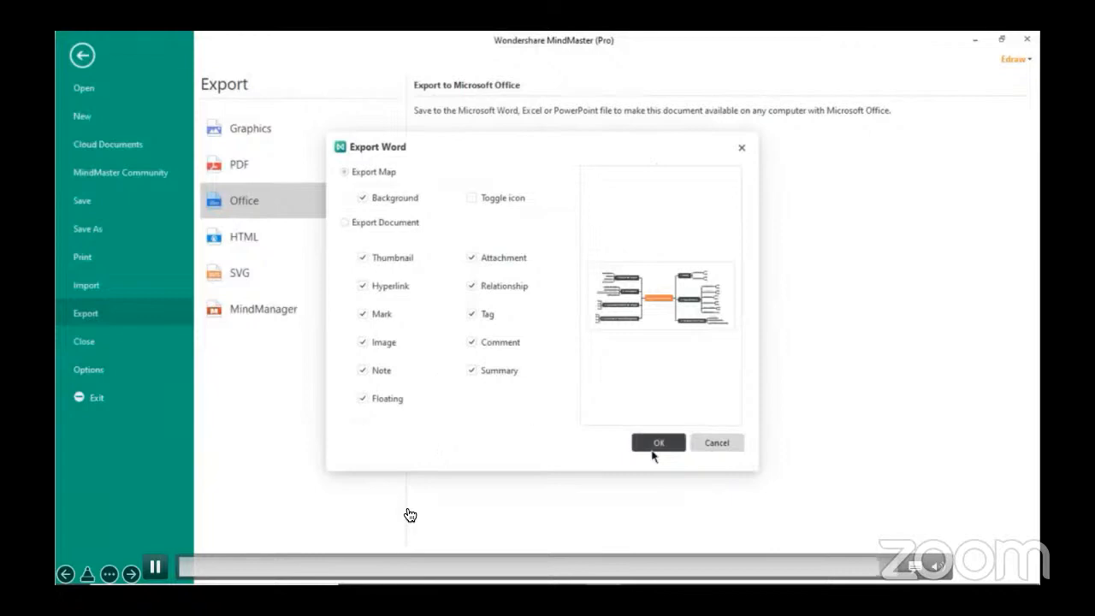
{"action": "left_click", "coordinate": [656, 443]}
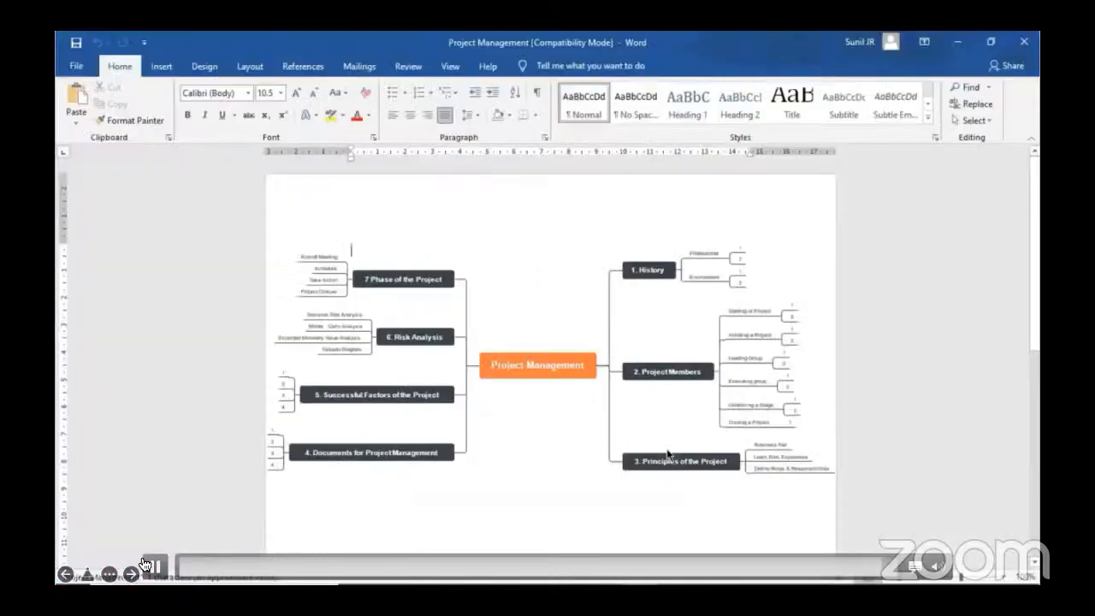
Step: Select the 3. Principles of the Project and 2. Project Members shapes in the exported Word document to check they are individual objects
{"action": "left_click", "coordinate": [676, 458]}
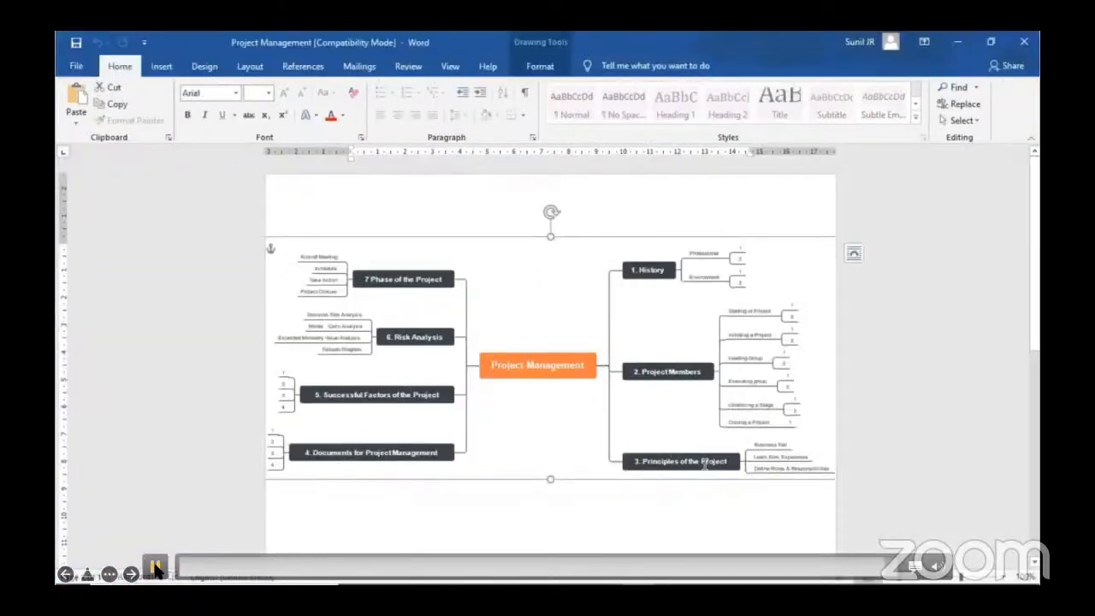
{"action": "left_click", "coordinate": [680, 459]}
{"action": "left_click", "coordinate": [665, 373]}
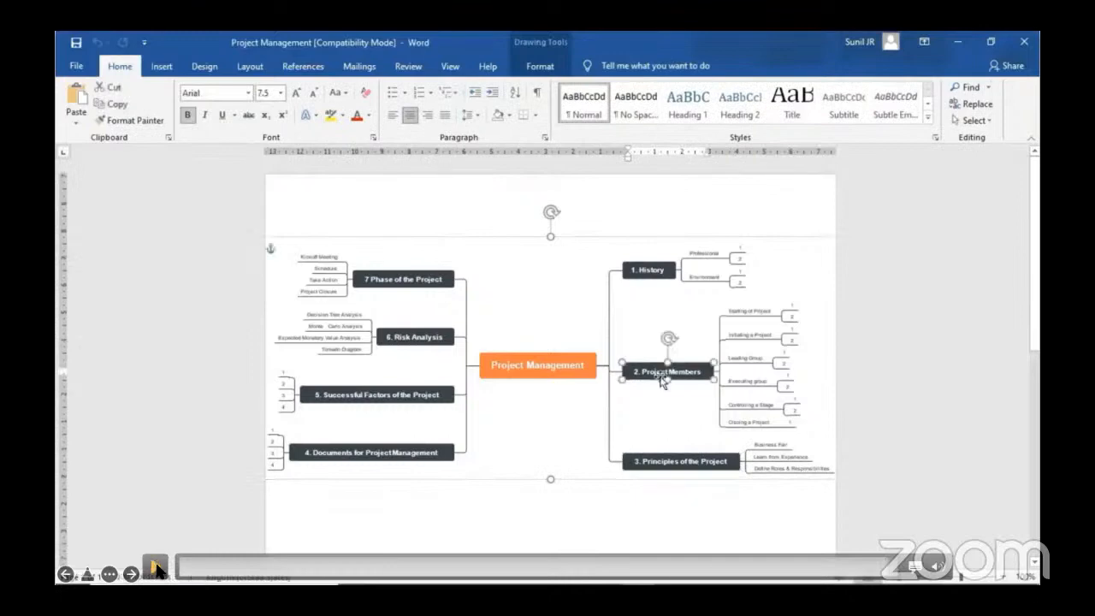